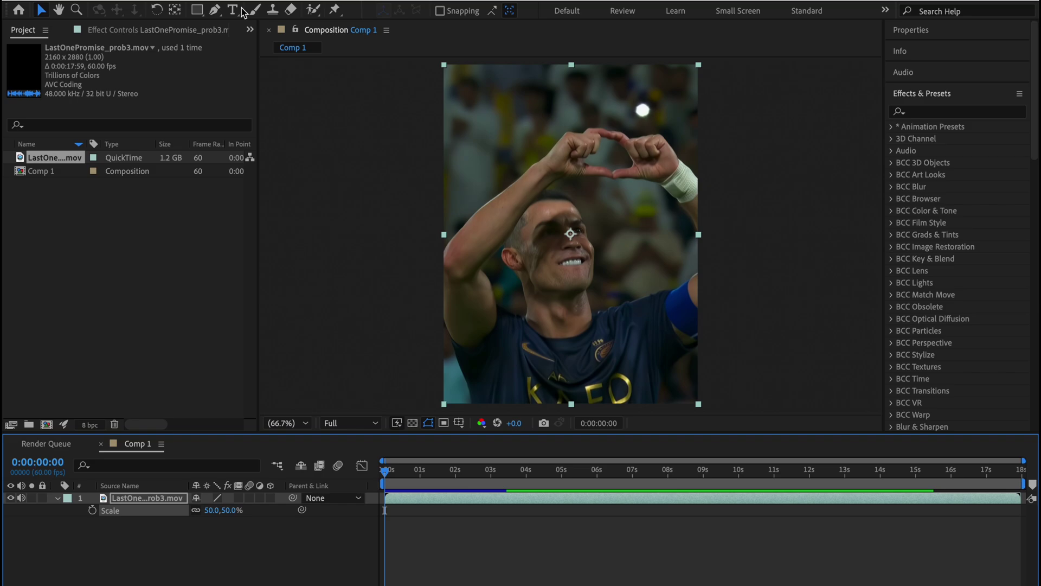
# Add a text layer over the clip reading 'RONALDO NOW:', correcting the 'RONALSO' typo.
pyautogui.click(549, 270)
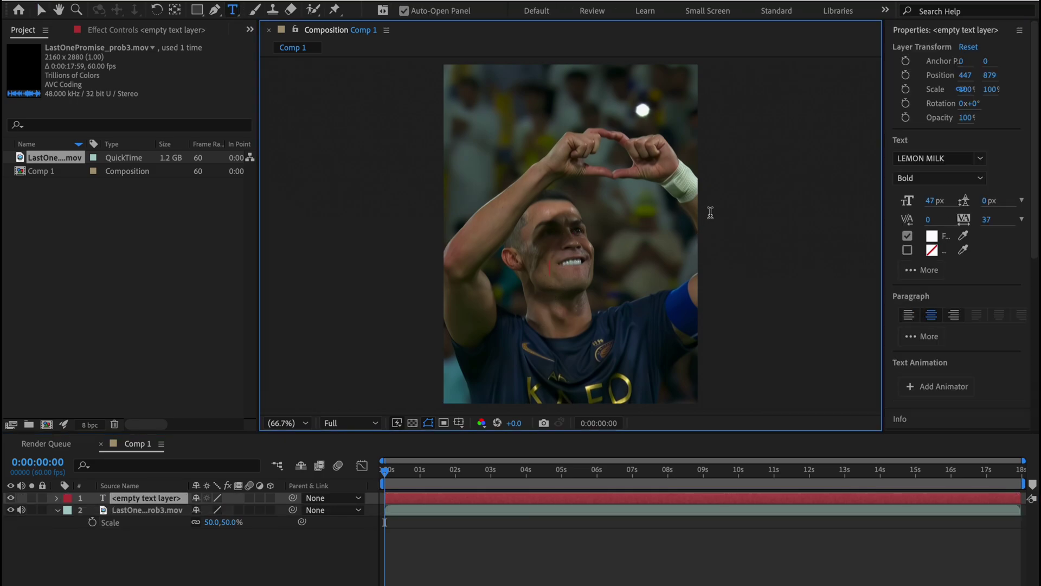
pyautogui.write('RONALSO')
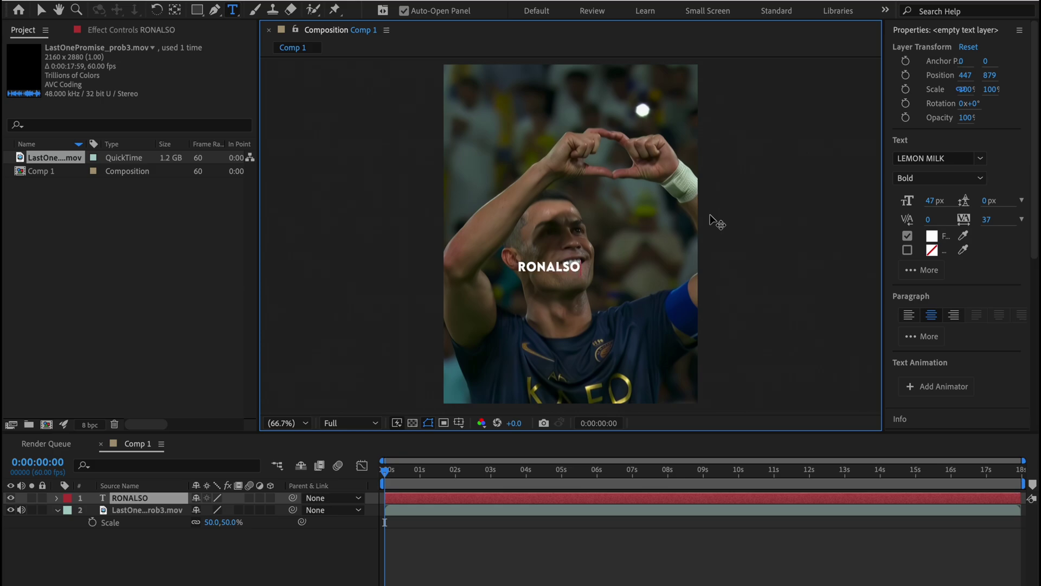
pyautogui.doubleClick(583, 265)
pyautogui.press('BackSpace')
pyautogui.write('RONAL')
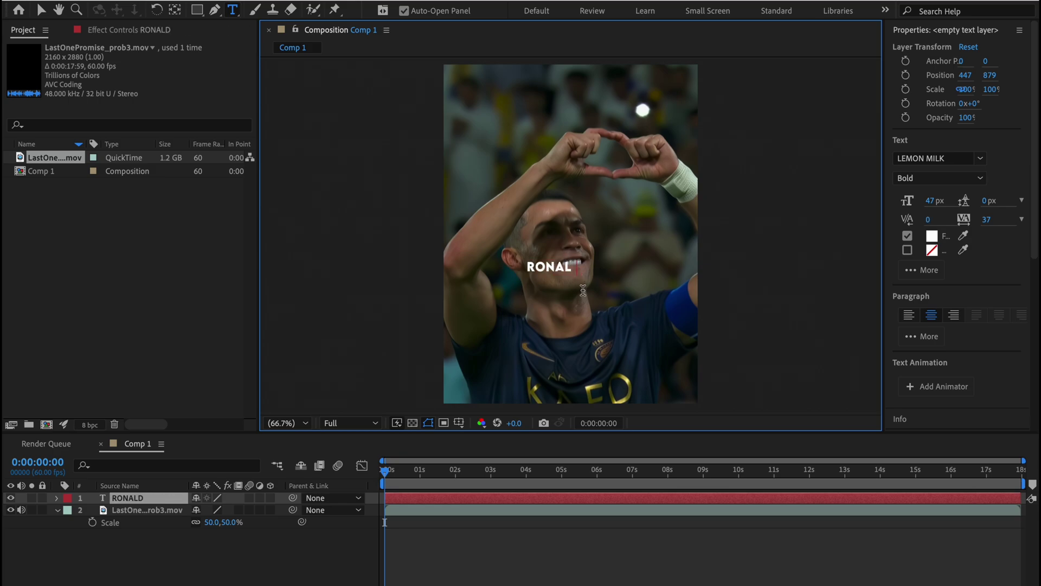
pyautogui.write('DO NOW:')
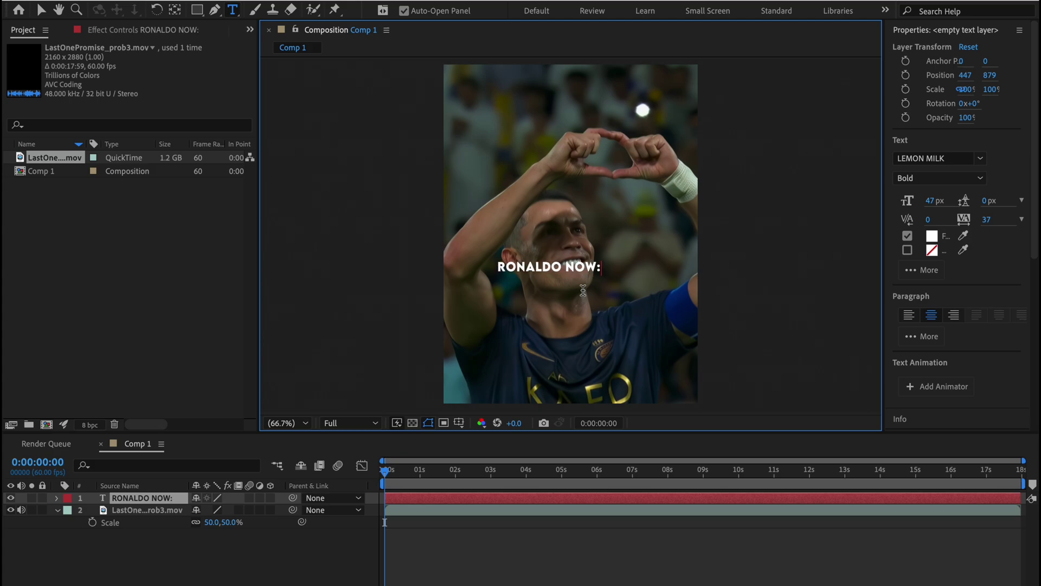
# Set the title layer's Position X to 540.
pyautogui.click(39, 10)
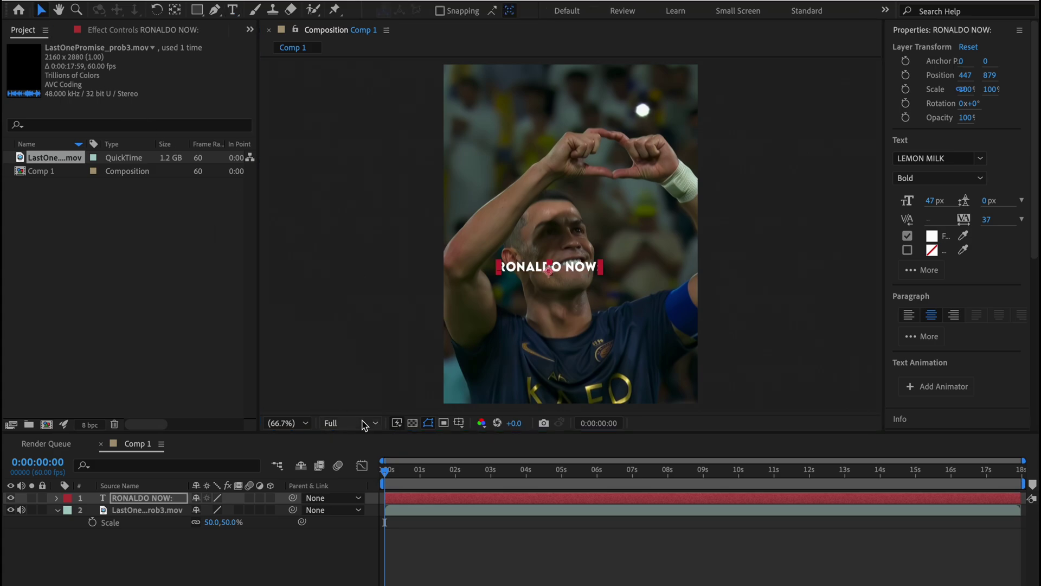
pyautogui.press('p')
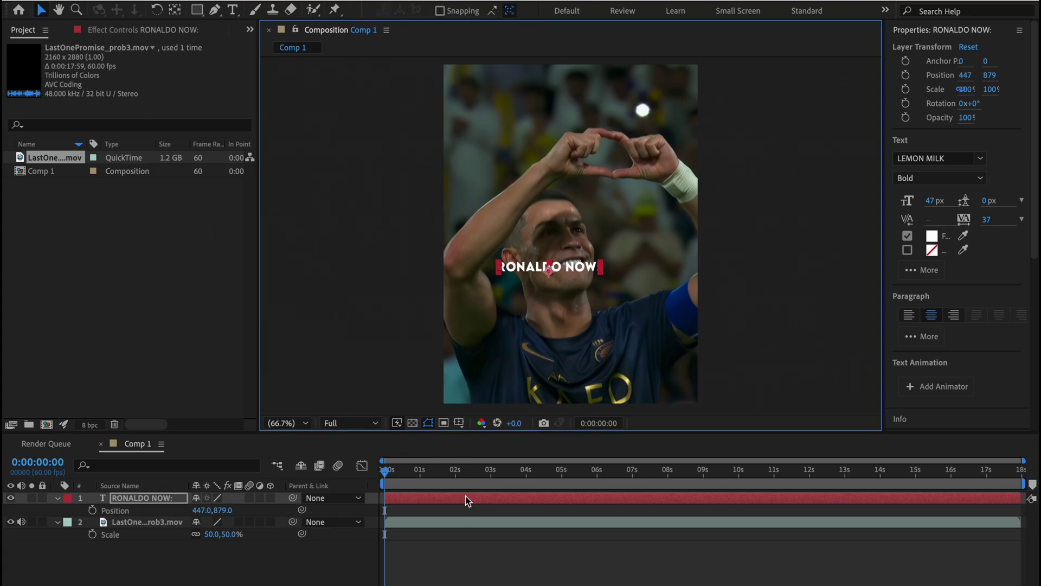
pyautogui.click(200, 510)
pyautogui.write('540')
pyautogui.press('Return')
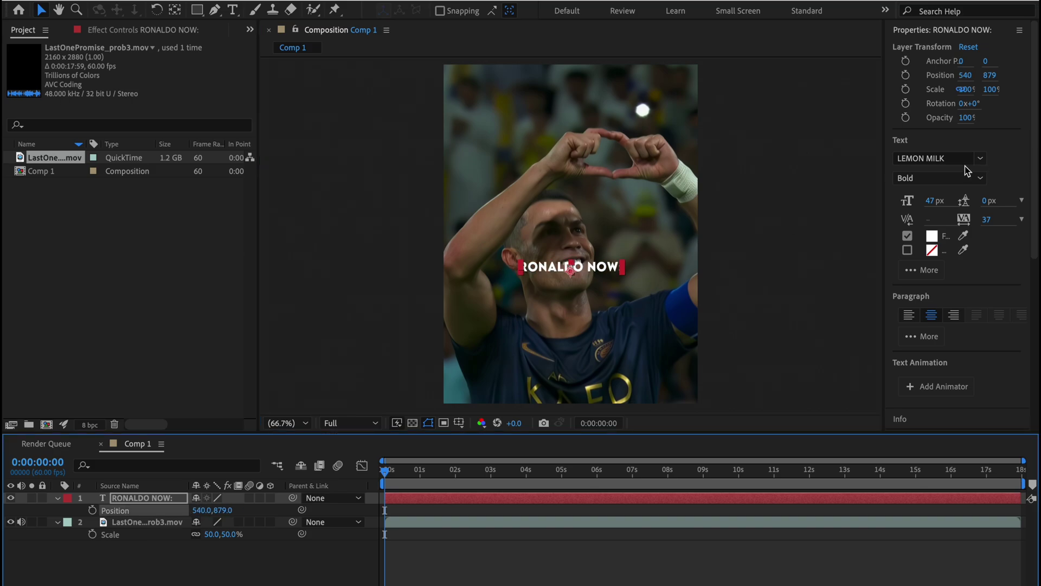
# Change the title font to Altone Trial Bold from the favourite fonts.
pyautogui.click(980, 158)
pyautogui.click(793, 176)
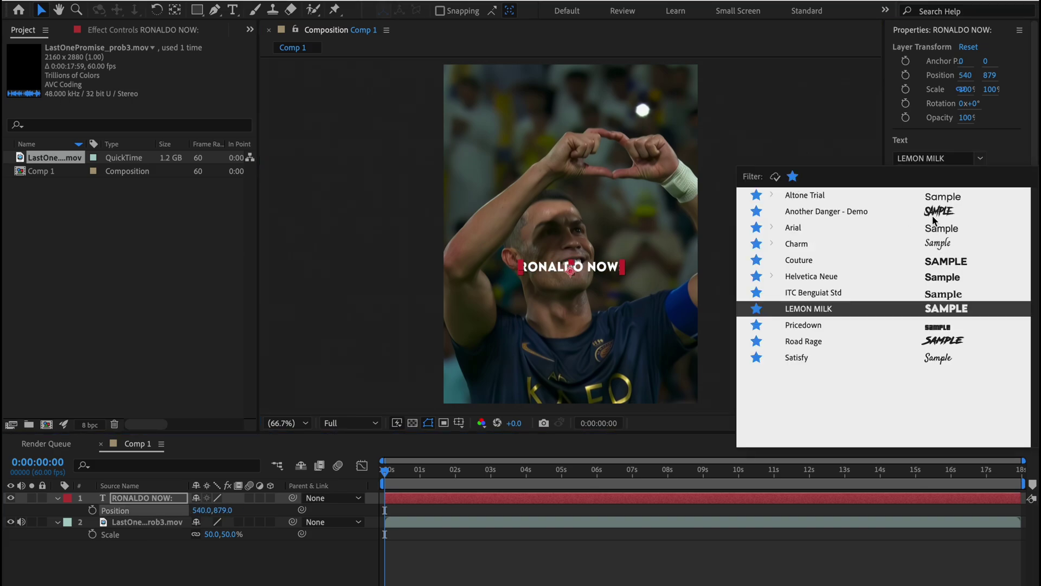
pyautogui.click(934, 196)
pyautogui.click(979, 161)
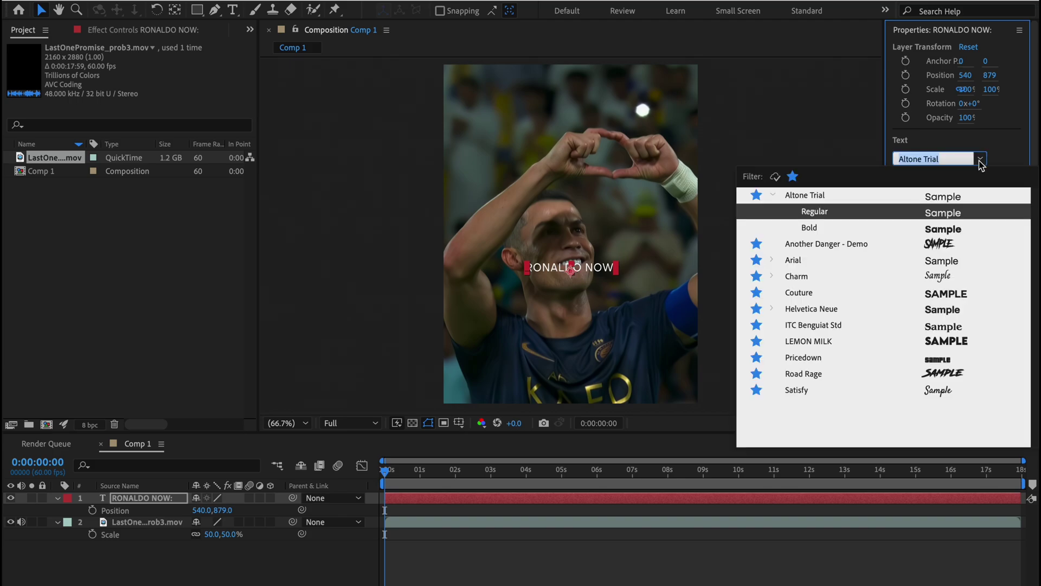
pyautogui.click(821, 226)
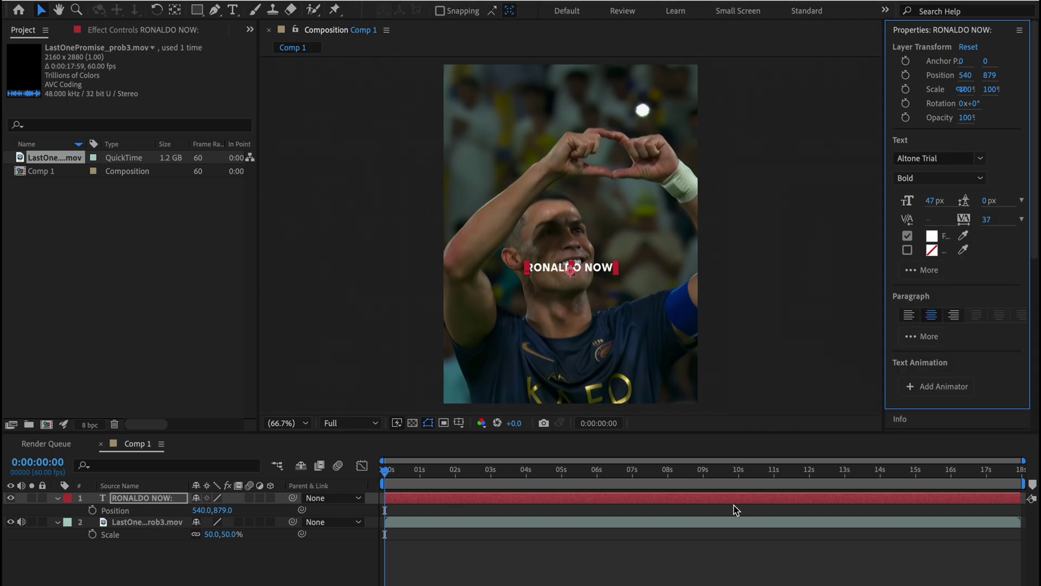
pyautogui.click(766, 580)
pyautogui.click(580, 500)
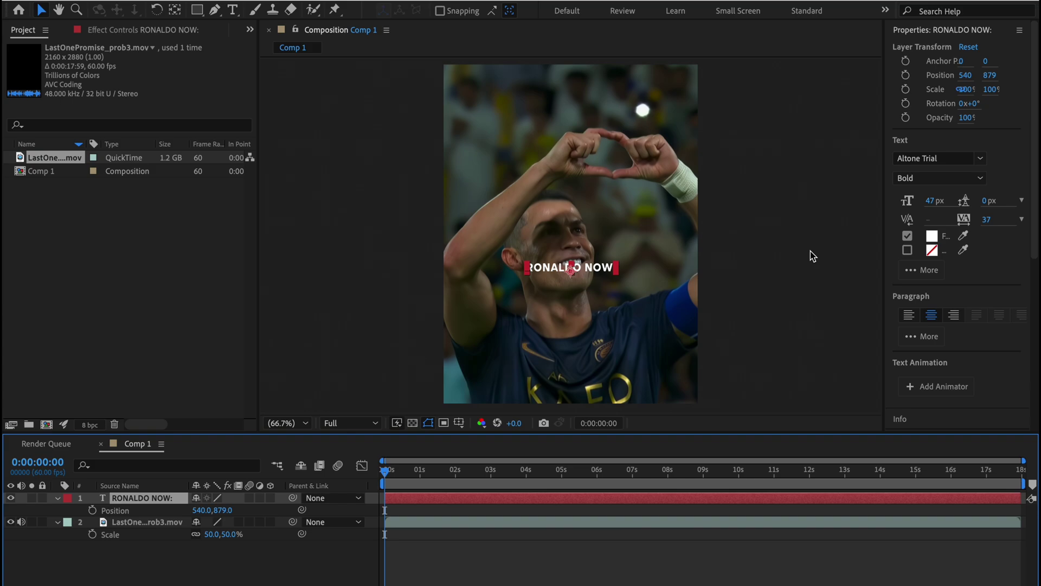
pyautogui.click(947, 31)
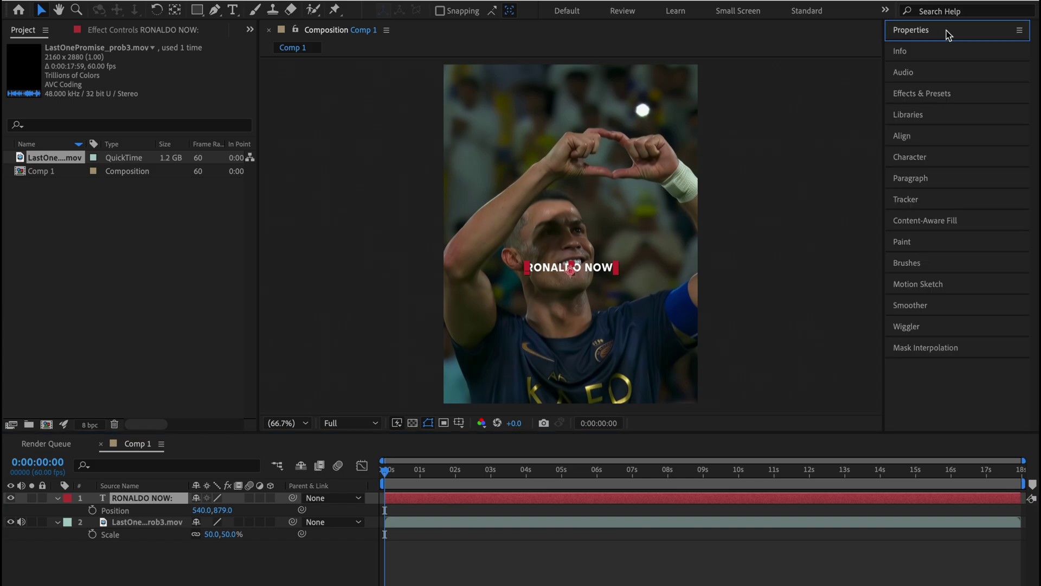
# Apply the Deep Glow effect to the RONALDO NOW: layer.
pyautogui.click(946, 95)
pyautogui.click(954, 112)
pyautogui.write('deep')
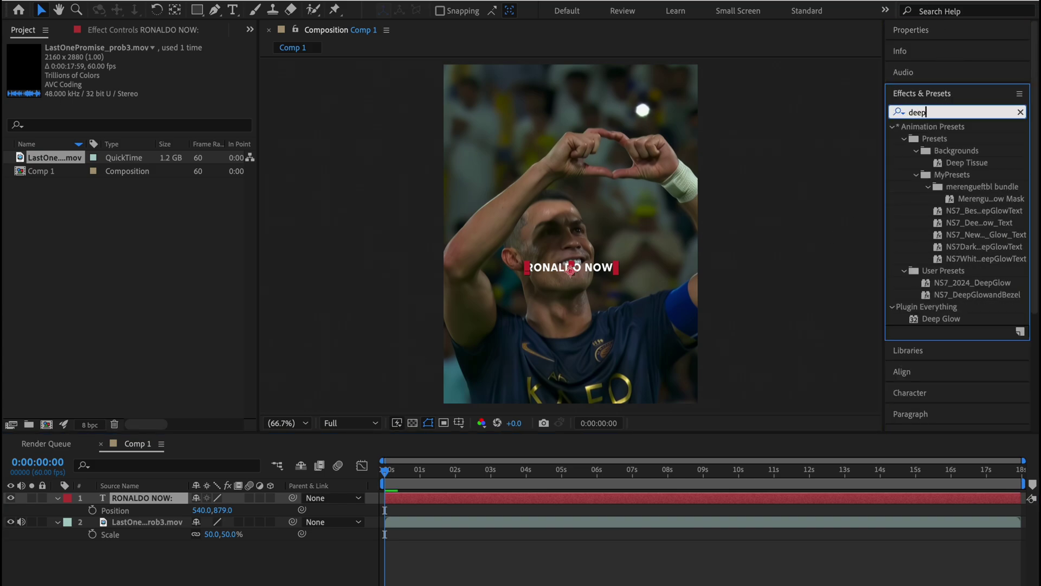
pyautogui.write(' glo')
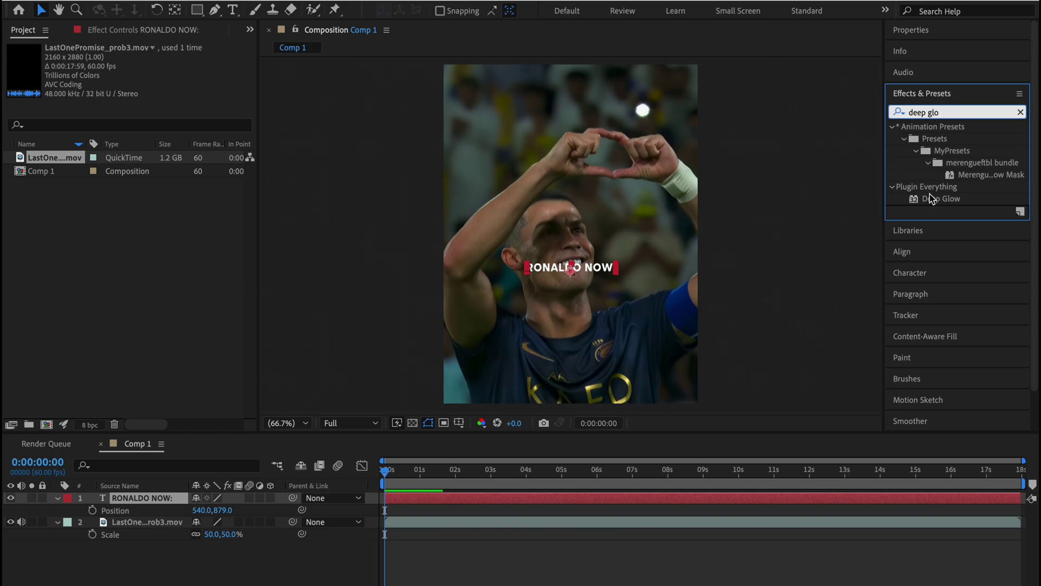
pyautogui.moveTo(929, 195); pyautogui.dragTo(647, 510)
# Apply a Drop Shadow effect to the RONALDO NOW: layer.
pyautogui.click(1021, 112)
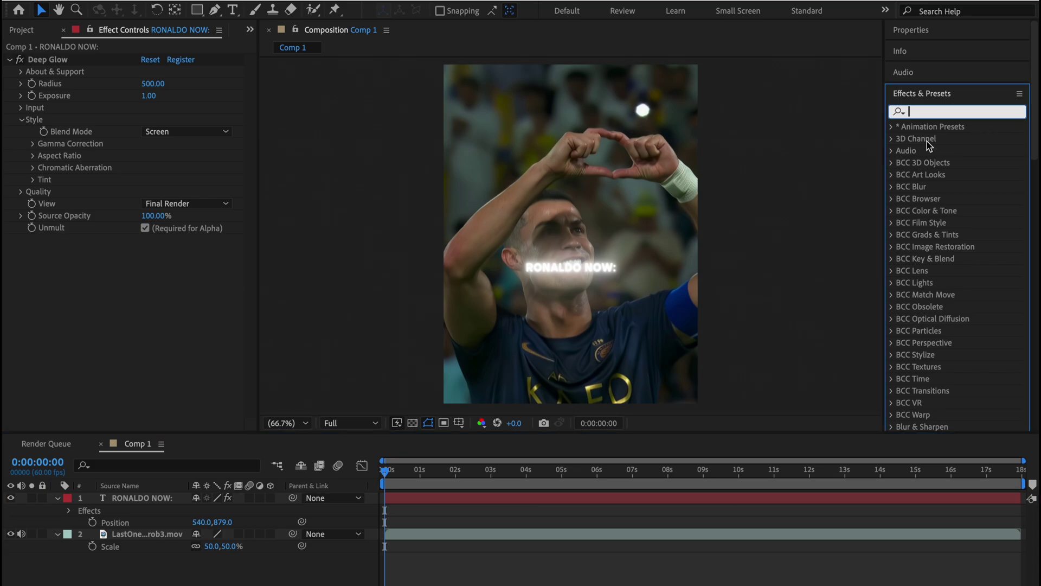
pyautogui.write('drops')
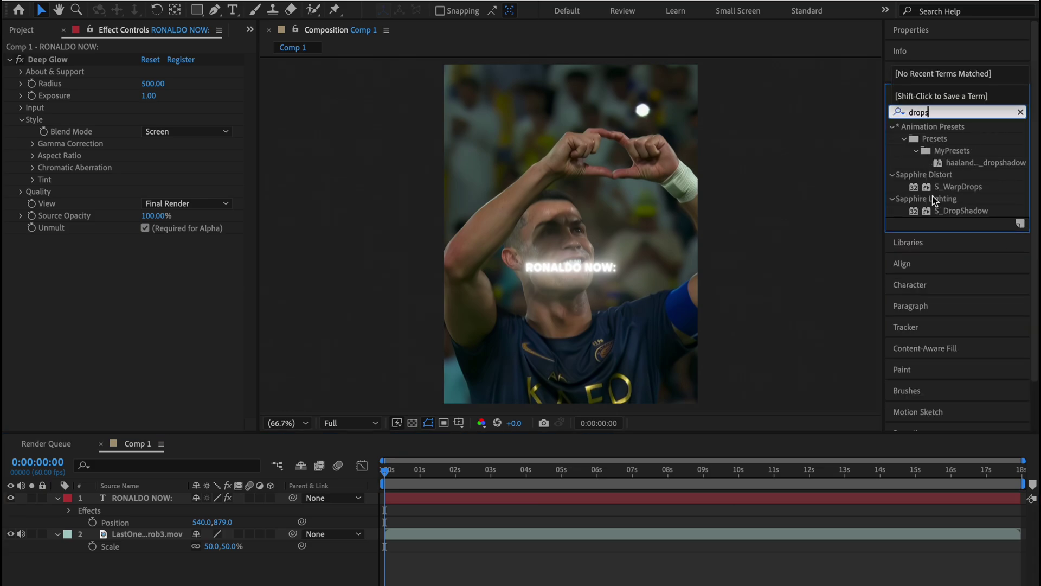
pyautogui.press('BackSpace')
pyautogui.write('sha')
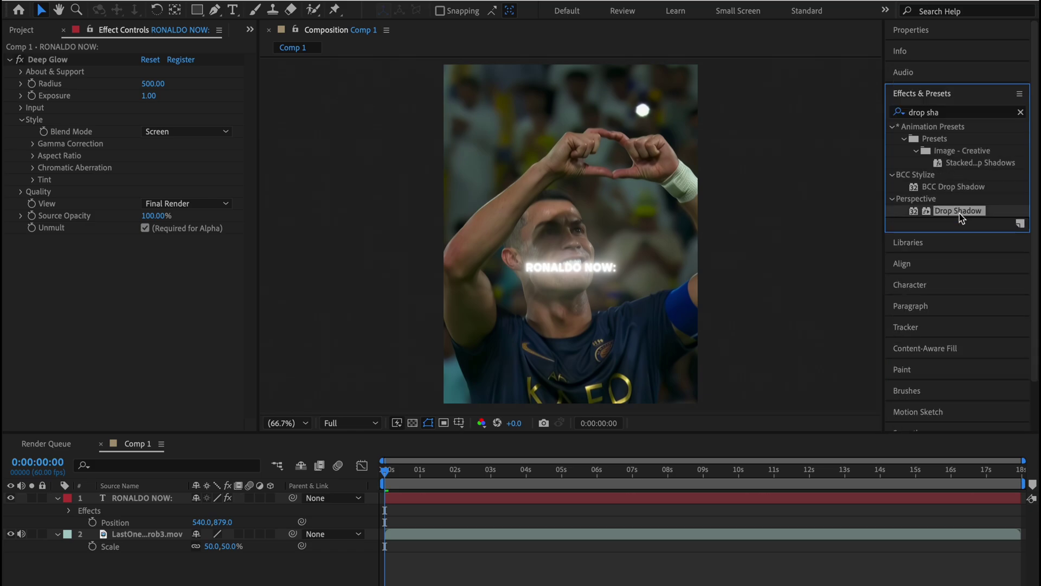
pyautogui.moveTo(958, 212); pyautogui.dragTo(711, 499)
# Set the Deep Glow radius to 100 and exposure to 0.5.
pyautogui.click(652, 555)
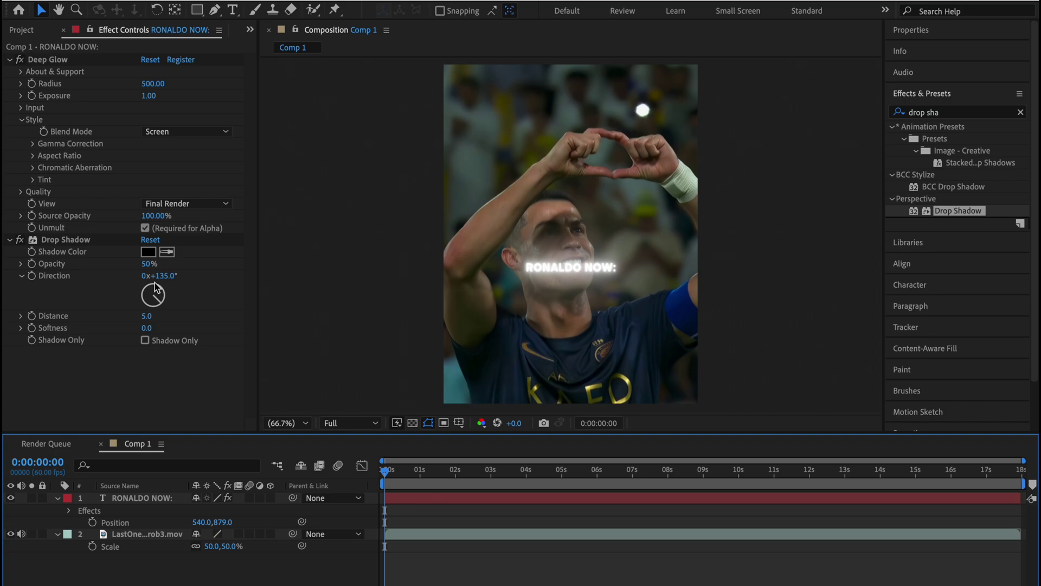
pyautogui.moveTo(161, 87); pyautogui.dragTo(124, 90)
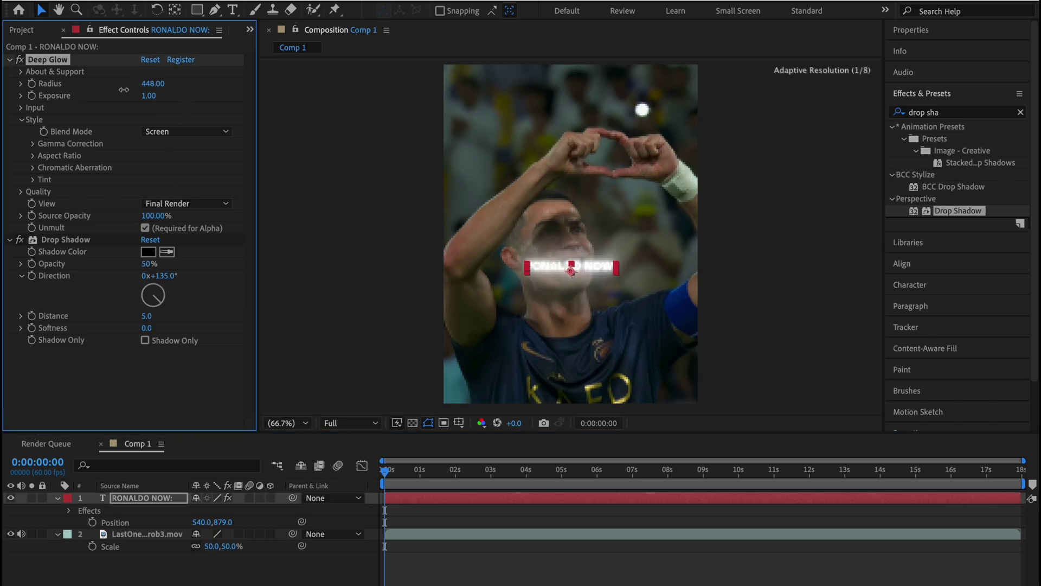
pyautogui.click(152, 83)
pyautogui.write('1')
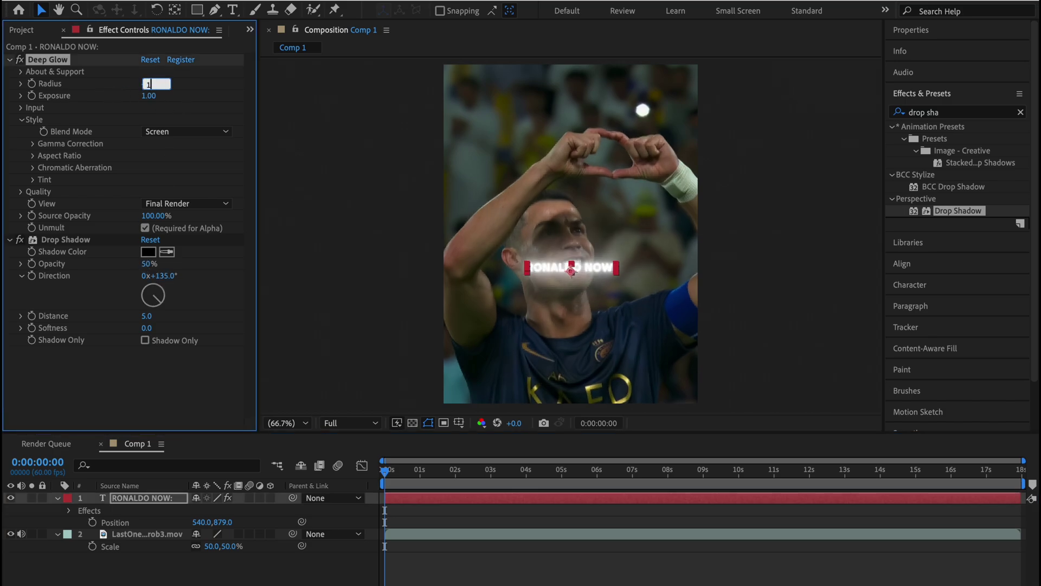
pyautogui.write('00')
pyautogui.press('Return')
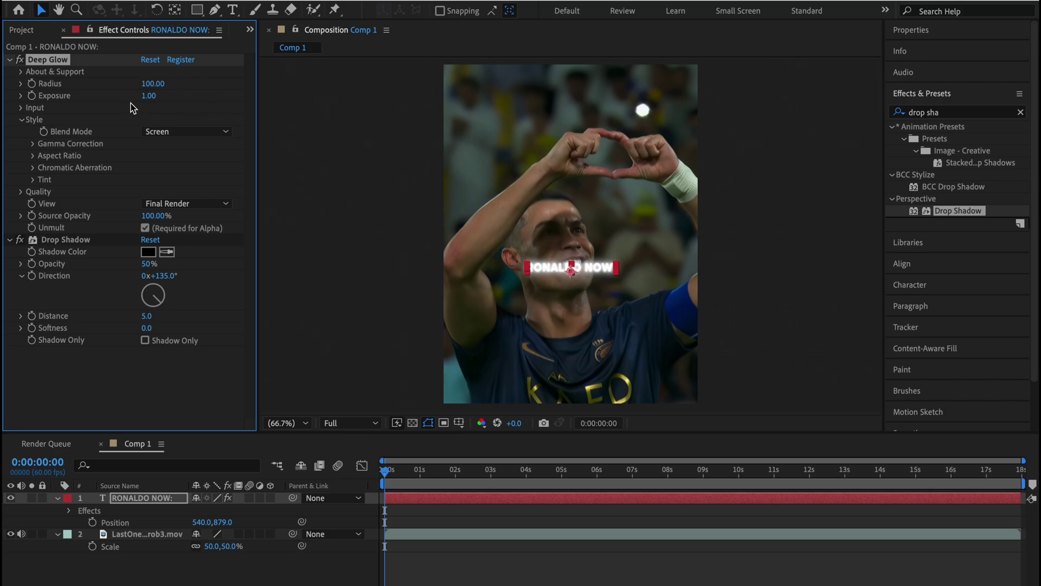
pyautogui.click(153, 97)
pyautogui.write('1')
pyautogui.write('.5')
pyautogui.press('Return')
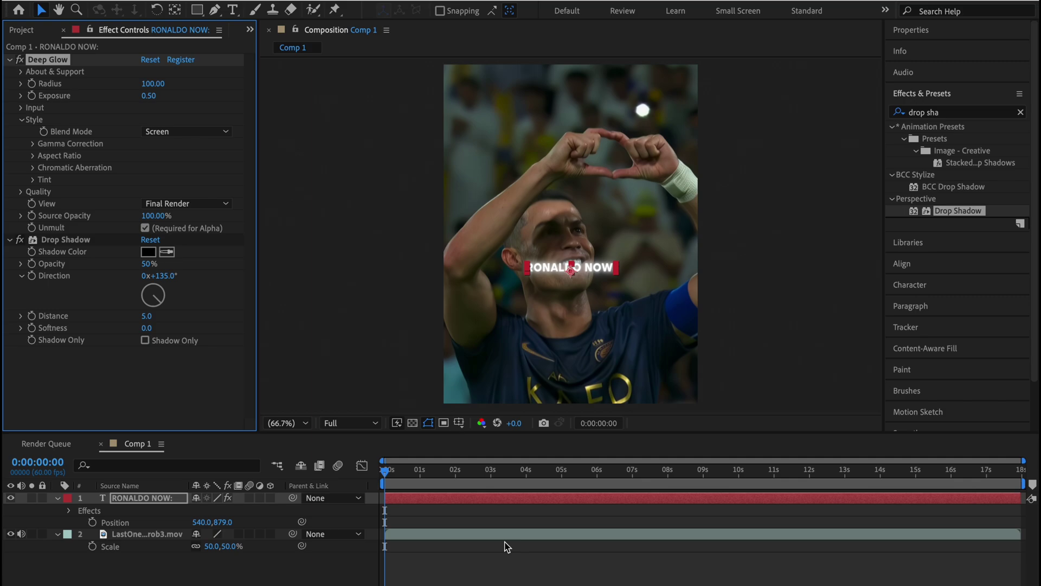
# Set the Drop Shadow to 100% opacity, distance 4 and softness 123.
pyautogui.click(480, 581)
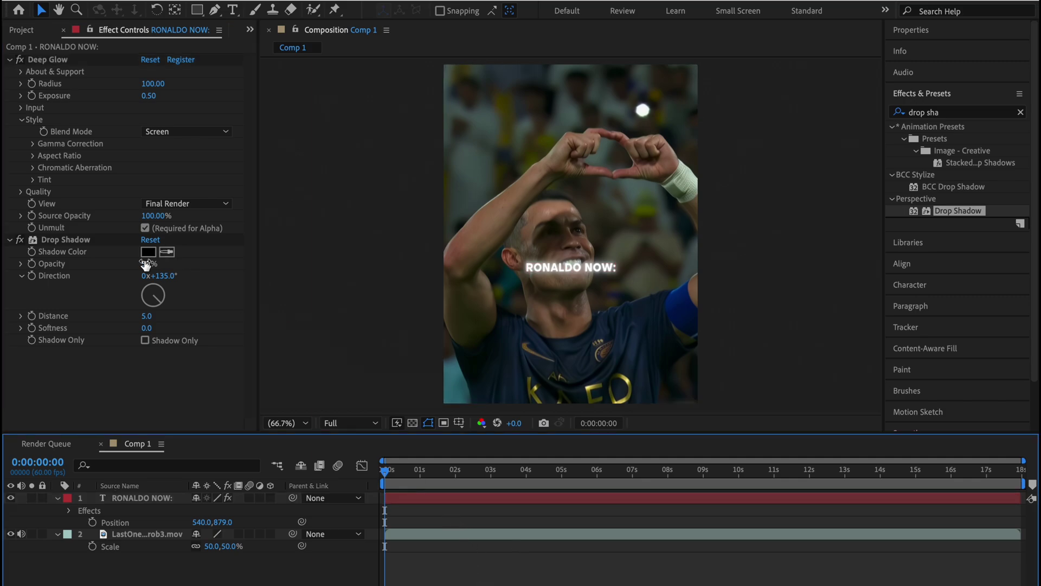
pyautogui.moveTo(149, 263); pyautogui.dragTo(330, 254)
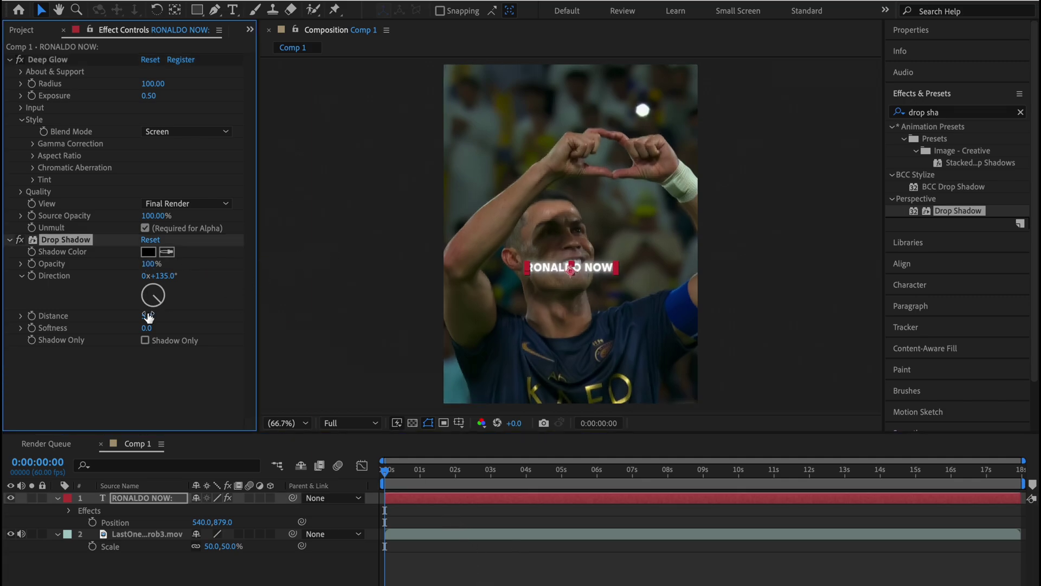
pyautogui.moveTo(148, 317); pyautogui.dragTo(232, 318)
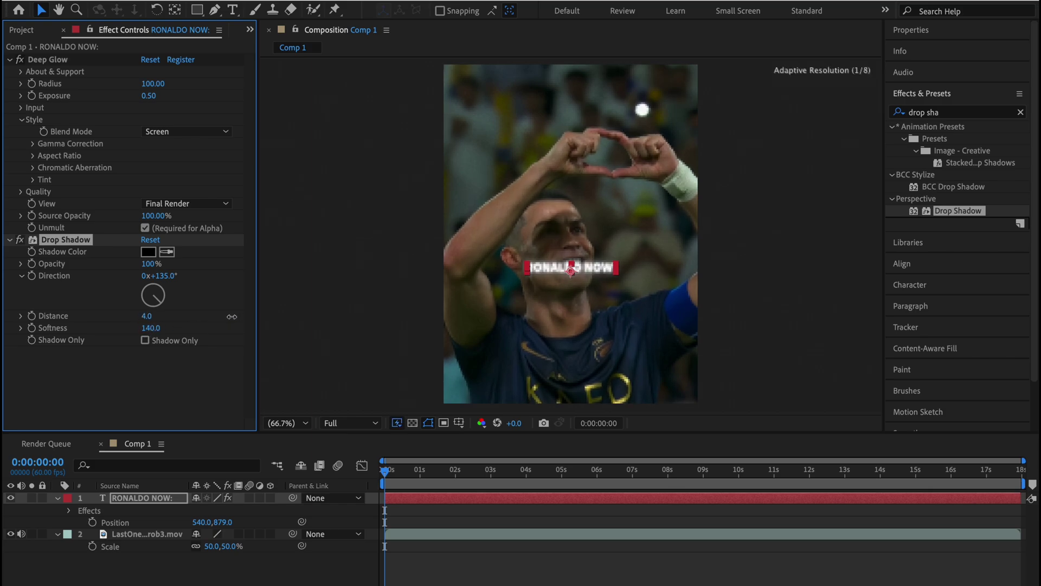
pyautogui.click(538, 531)
pyautogui.click(490, 505)
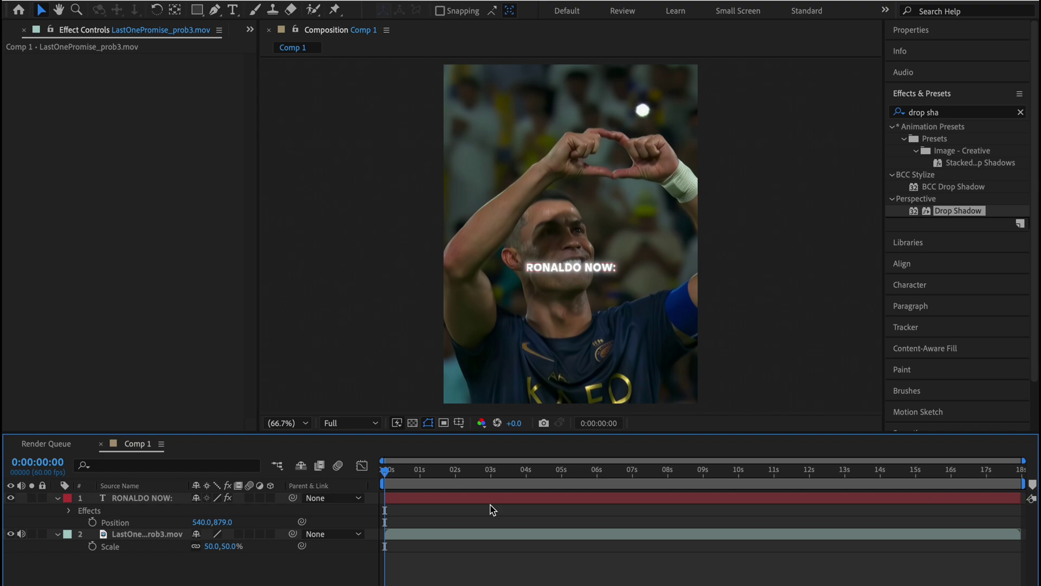
pyautogui.click(482, 500)
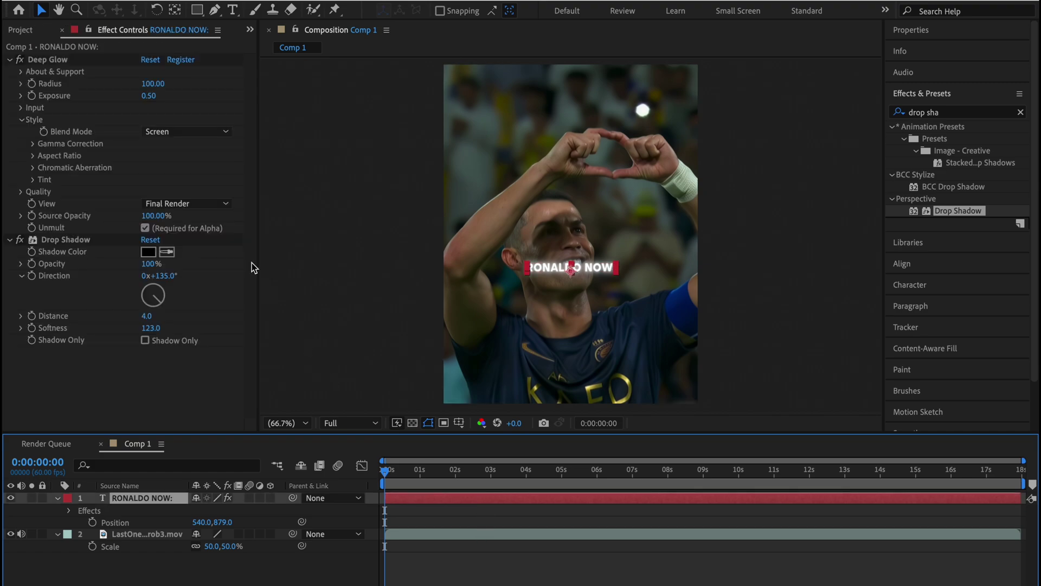
# Duplicate the Drop Shadow effect to create Drop Shadow 2.
pyautogui.click(81, 245)
pyautogui.hotkey('ctrl', 'd')
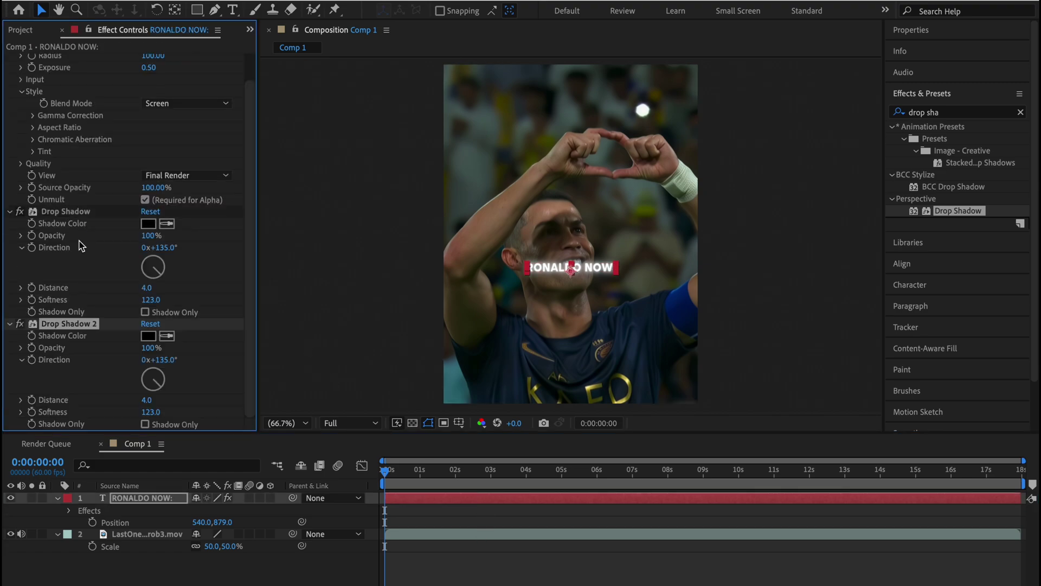
pyautogui.click(476, 578)
pyautogui.click(409, 500)
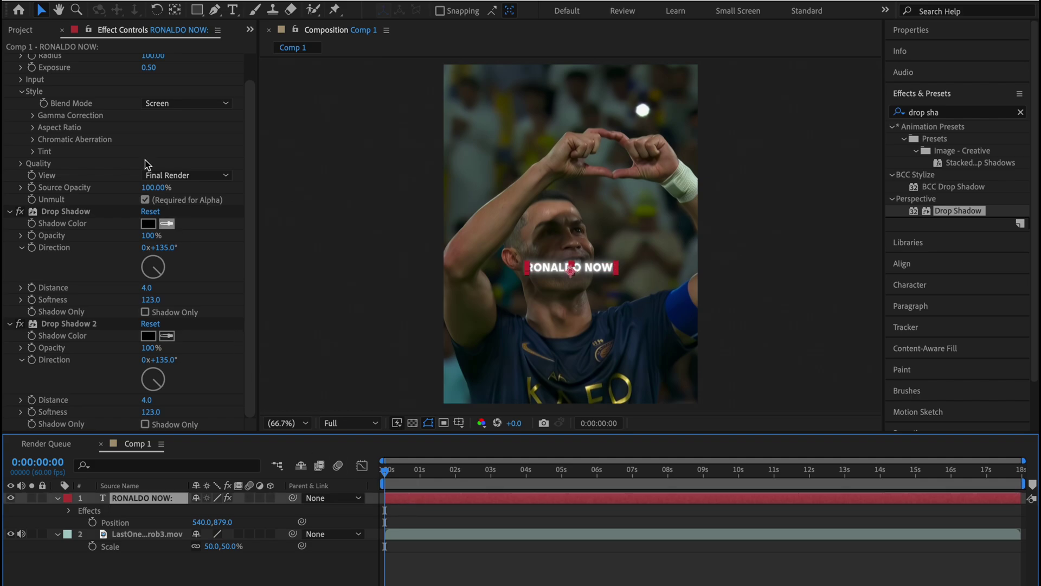
# Lower the Deep Glow radius to 85 and scrub the clip to preview the title.
pyautogui.scroll(1, 68, 129)
pyautogui.moveTo(151, 83); pyautogui.dragTo(174, 81)
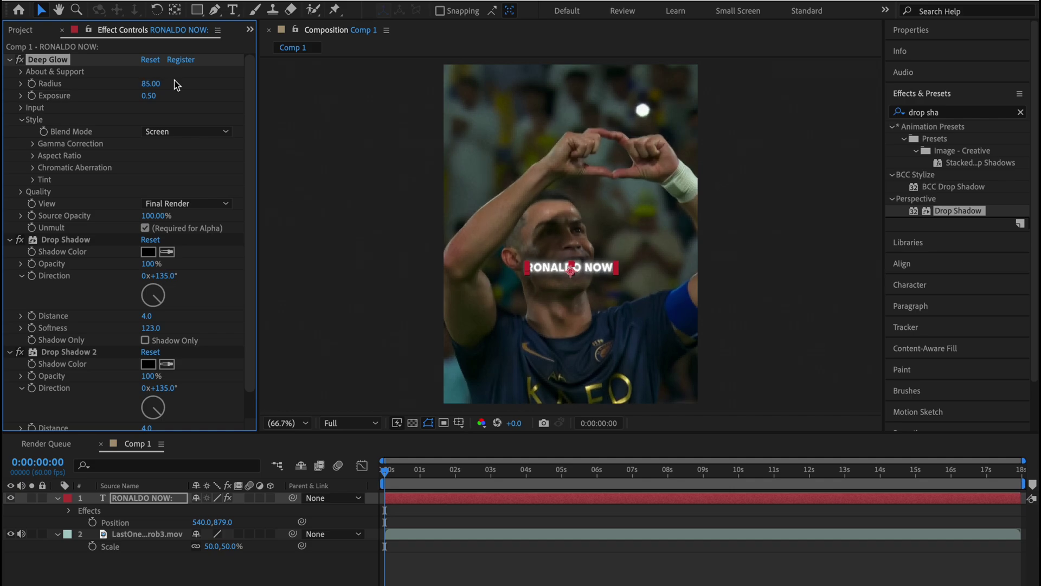
pyautogui.moveTo(434, 469); pyautogui.dragTo(417, 496)
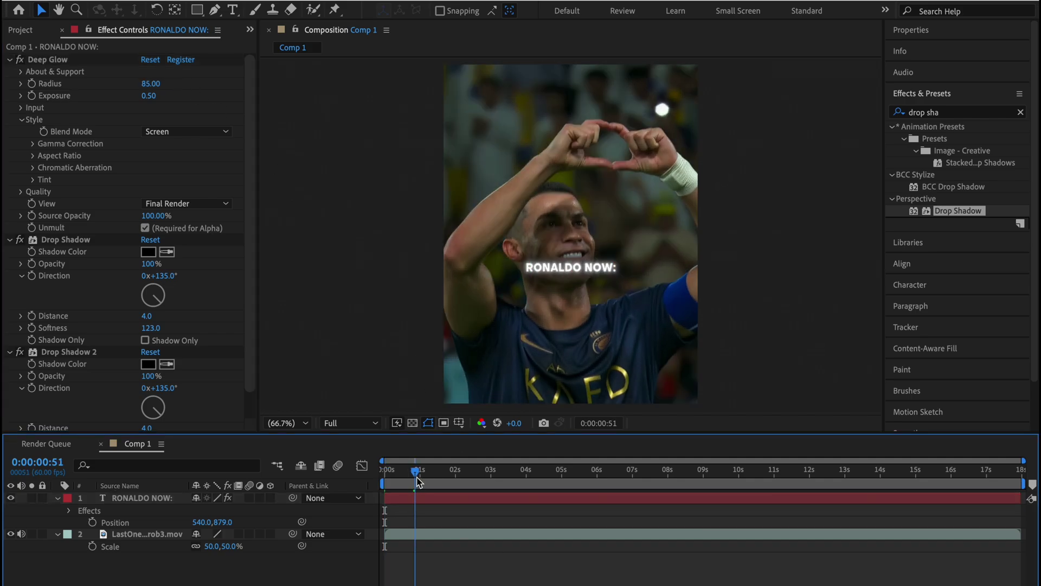
pyautogui.click(424, 499)
# Try a red FF0000 fill on the word RONALDO, then undo it.
pyautogui.hotkey('ctrl', 't')
pyautogui.doubleClick(551, 270)
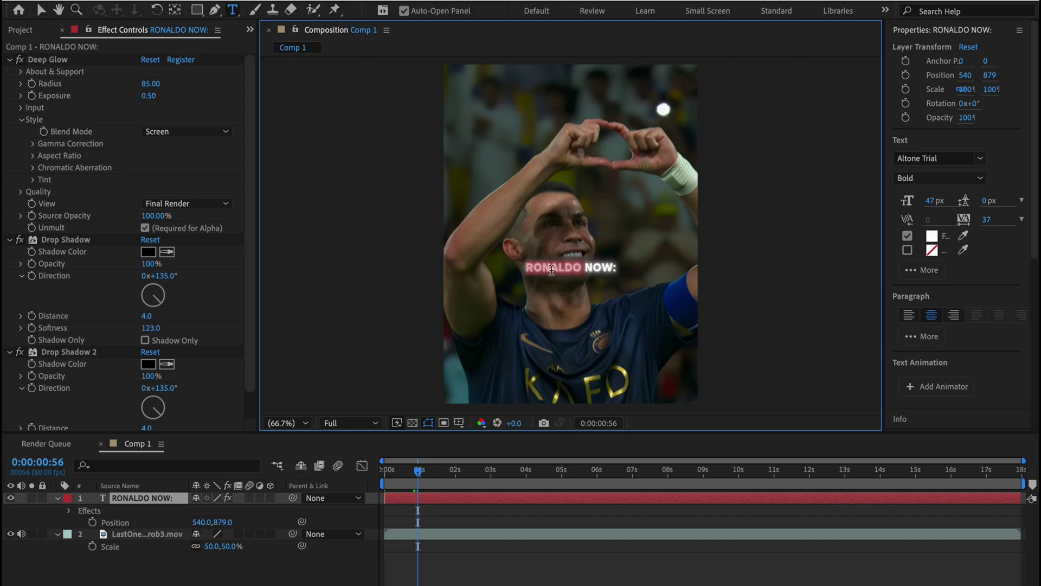
pyautogui.click(931, 236)
pyautogui.write('ff0000')
pyautogui.click(660, 216)
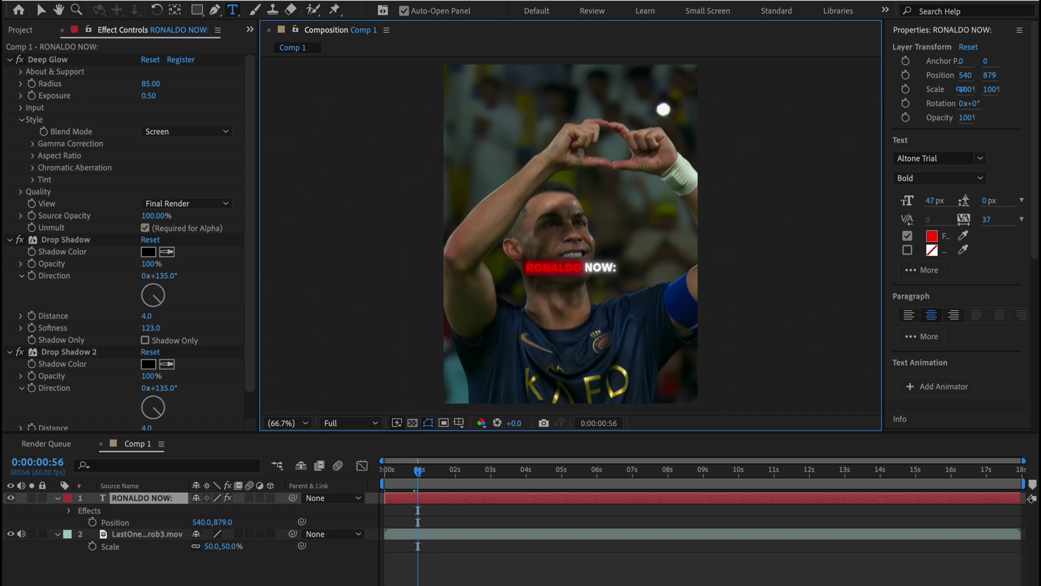
pyautogui.hotkey('ctrl', 'shift', 'a')
pyautogui.hotkey('ctrl', 'z')
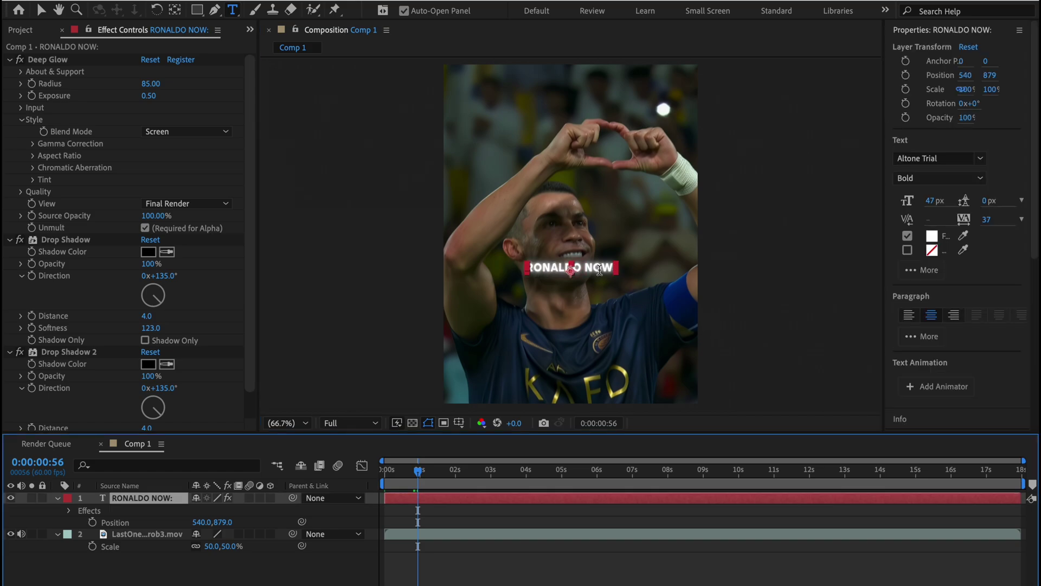
# Give the word NOW: a red FF0000 stroke with its fill turned off.
pyautogui.moveTo(585, 268); pyautogui.dragTo(618, 267)
pyautogui.click(906, 251)
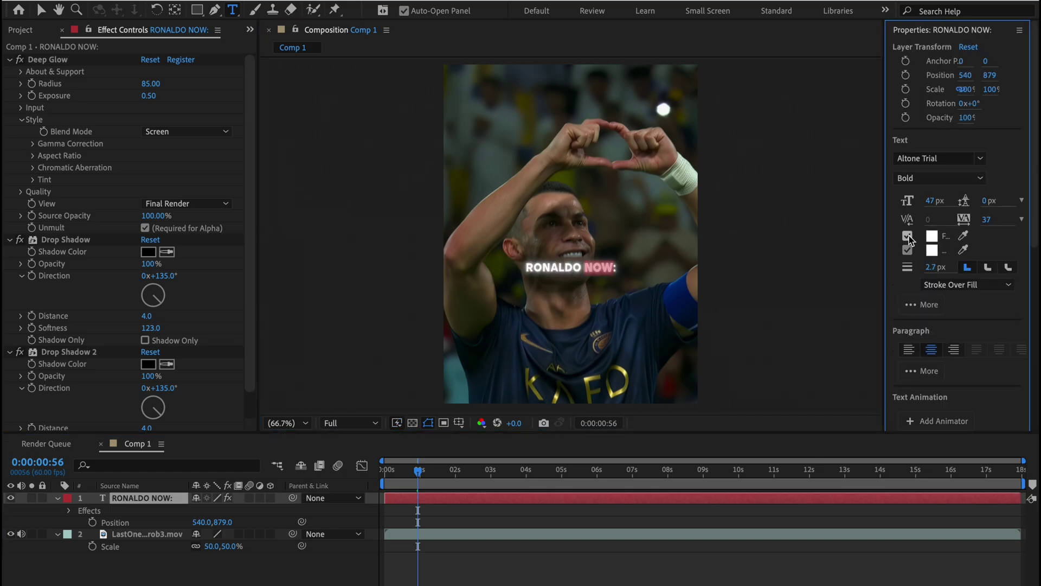
pyautogui.click(907, 235)
pyautogui.click(931, 250)
pyautogui.moveTo(466, 291); pyautogui.dragTo(716, 173)
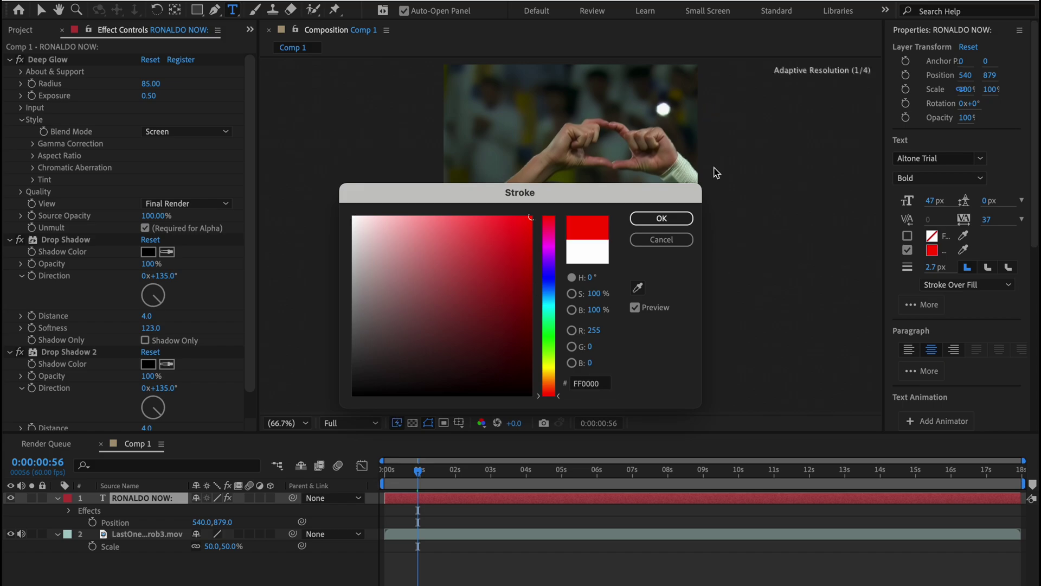
pyautogui.click(675, 222)
pyautogui.click(598, 522)
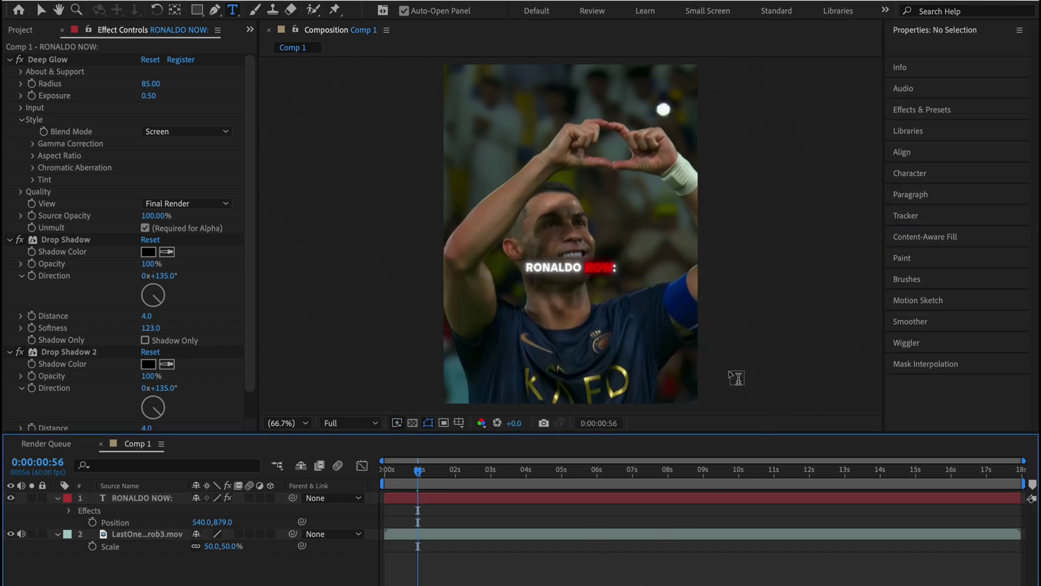
# Apply the Fade Up Words preset to the title layer.
pyautogui.press('v')
pyautogui.hotkey('ctrl', '5')
pyautogui.write('fade')
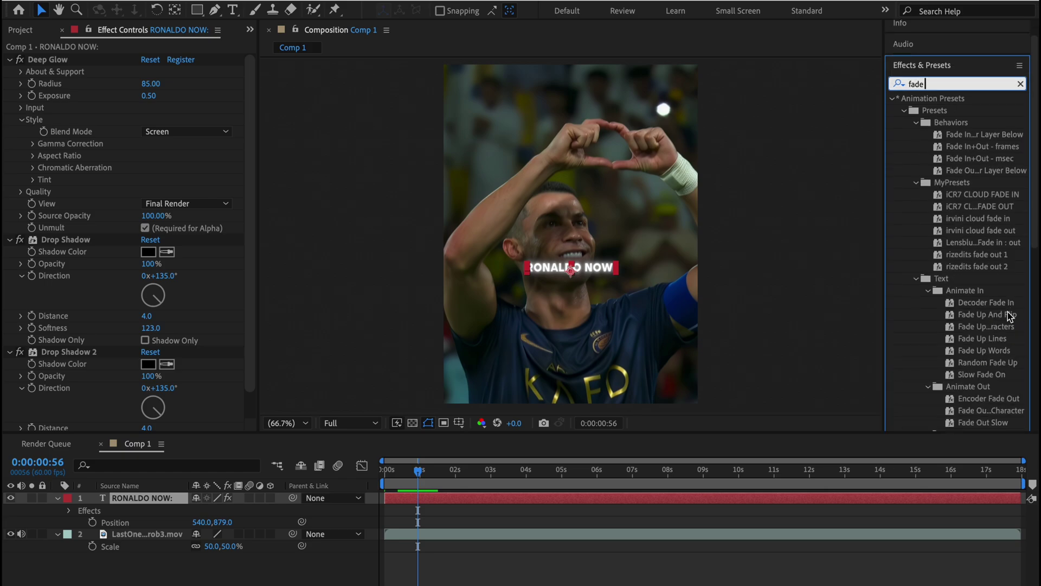
pyautogui.moveTo(985, 350); pyautogui.dragTo(437, 499)
# Move the Range Selector 1 Start keyframes to the beginning and about one second.
pyautogui.click(70, 510)
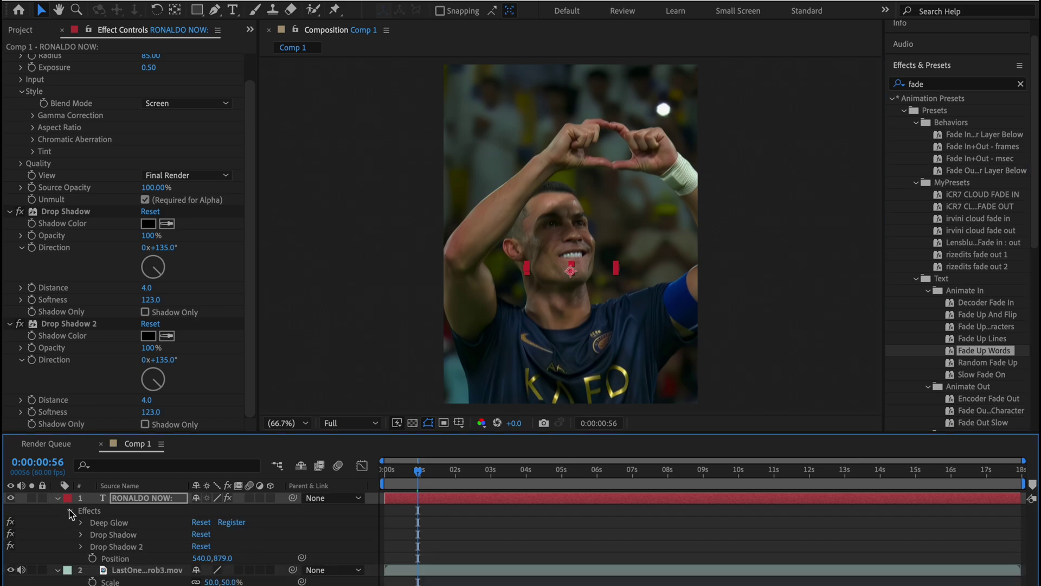
pyautogui.click(70, 511)
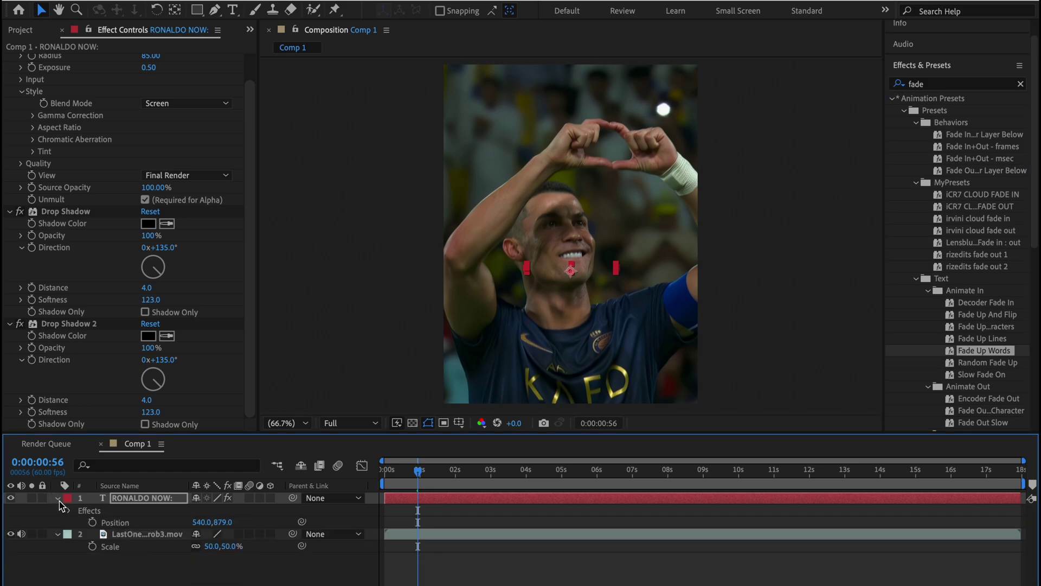
pyautogui.click(58, 498)
pyautogui.click(58, 498)
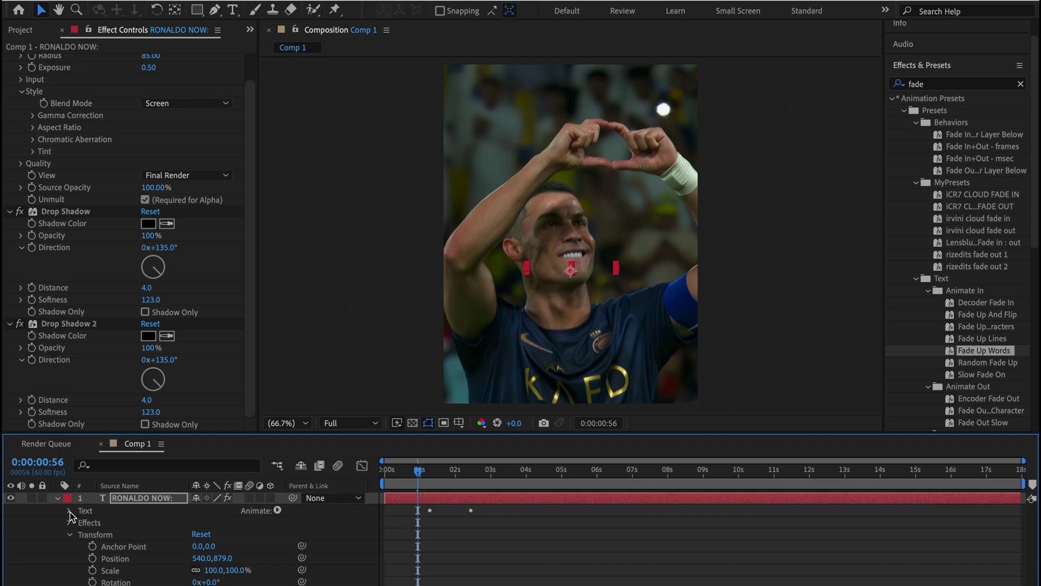
pyautogui.click(70, 511)
pyautogui.click(81, 558)
pyautogui.scroll(-3, 82, 564)
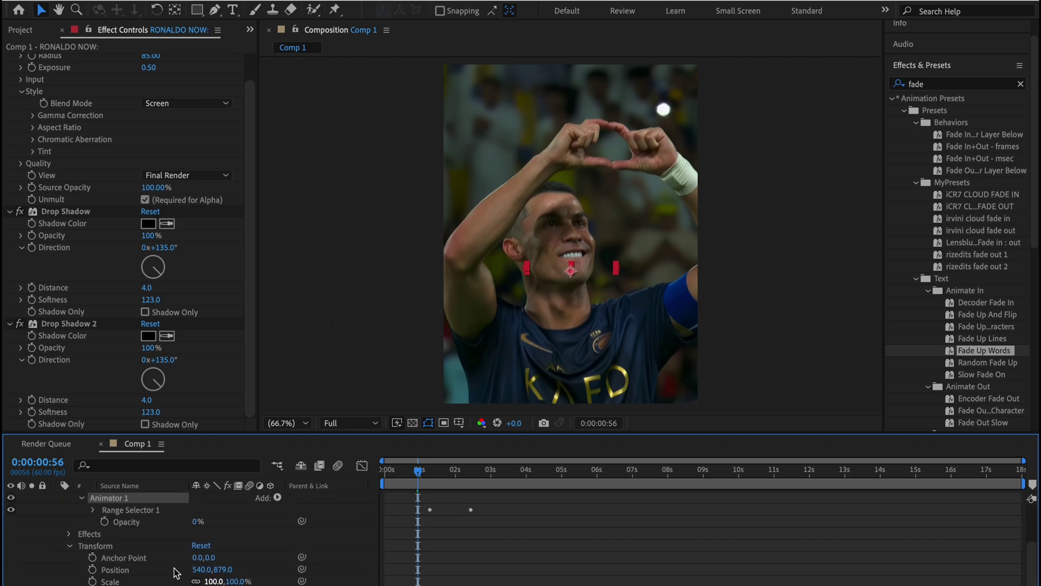
pyautogui.click(94, 511)
pyautogui.scroll(4, 495, 566)
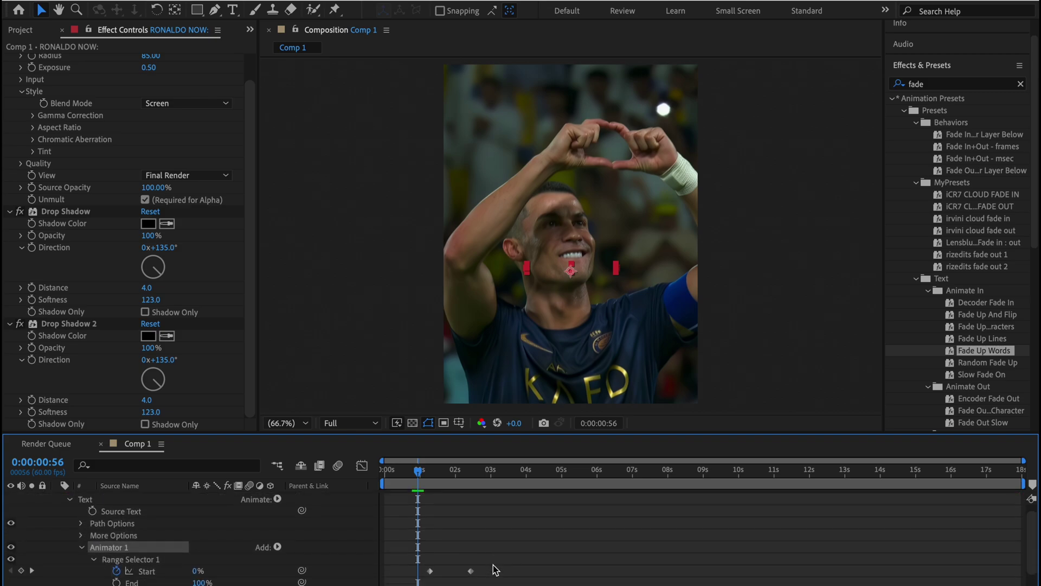
pyautogui.moveTo(430, 571); pyautogui.dragTo(385, 571)
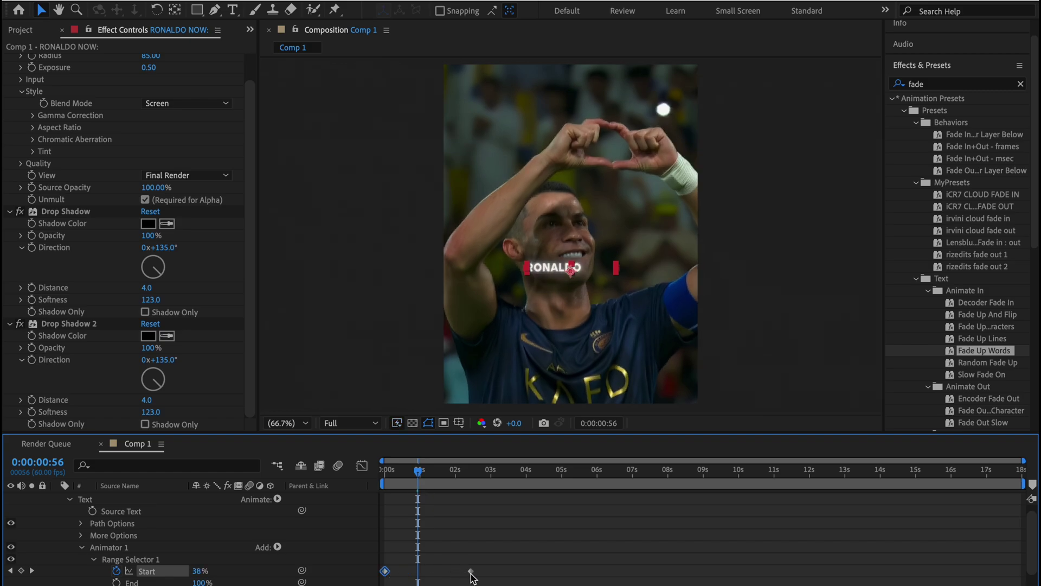
pyautogui.moveTo(471, 570); pyautogui.dragTo(418, 571)
pyautogui.moveTo(418, 469)
pyautogui.mouseDown()
pyautogui.moveTo(391, 472)
pyautogui.moveTo(431, 478)
pyautogui.moveTo(382, 475)
pyautogui.moveTo(429, 475)
pyautogui.moveTo(399, 471)
pyautogui.mouseUp()
# Preview the word-by-word fade-up from the start of the composition.
pyautogui.press('space')
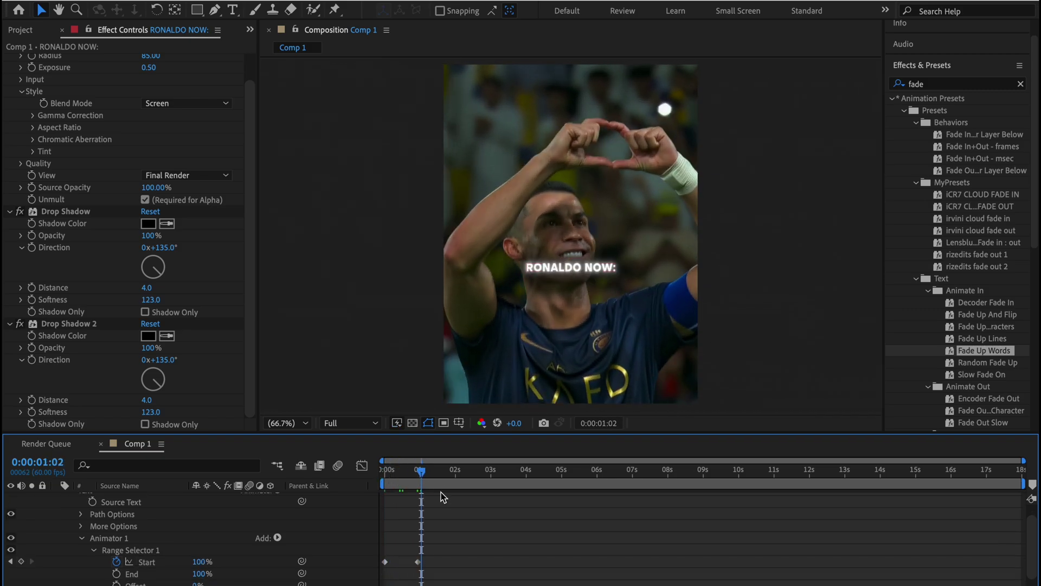
pyautogui.click(385, 482)
pyautogui.press('space')
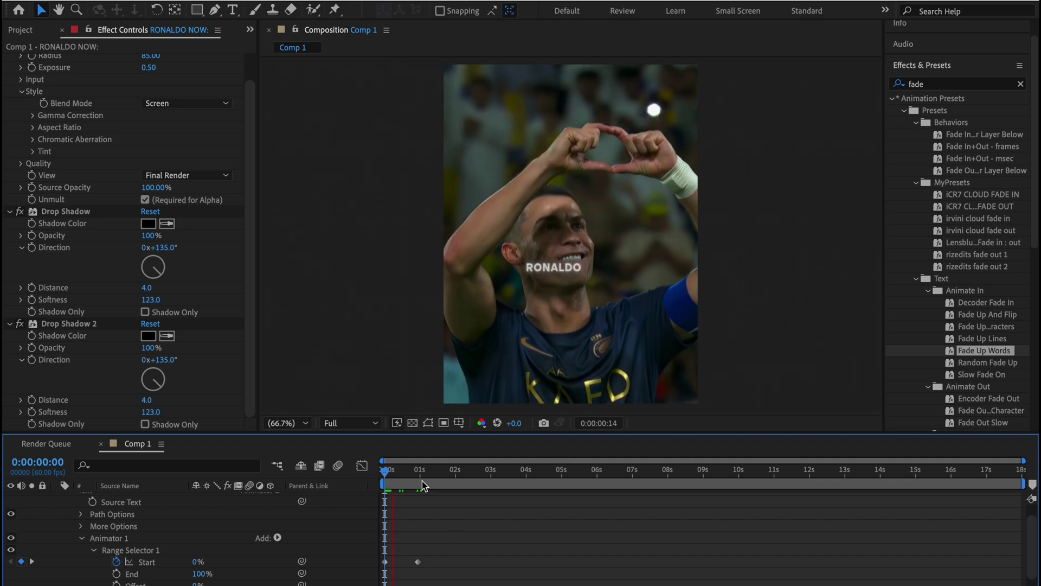
pyautogui.click(388, 478)
pyautogui.press('space')
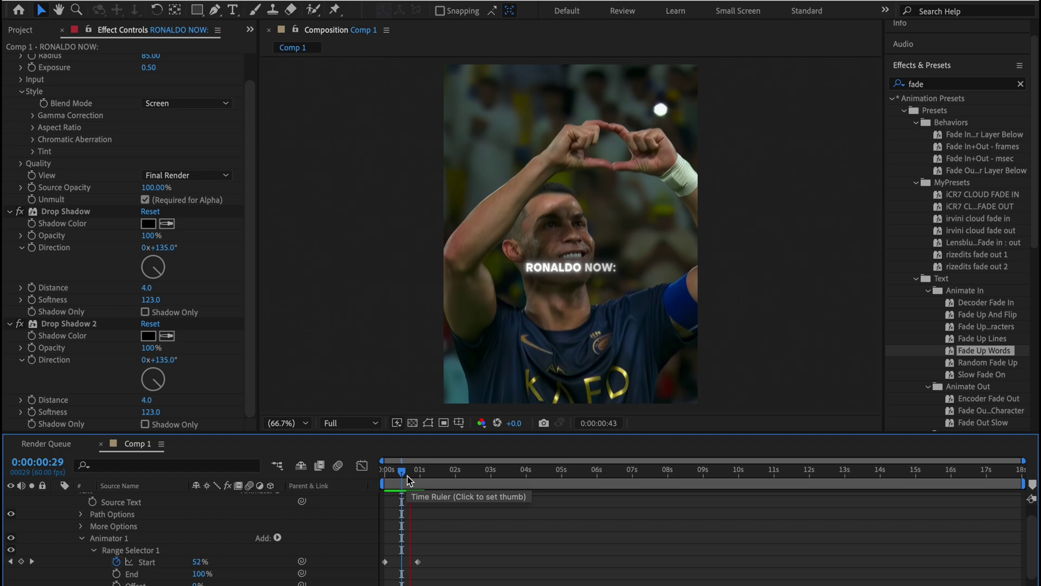
pyautogui.moveTo(408, 476); pyautogui.dragTo(365, 476)
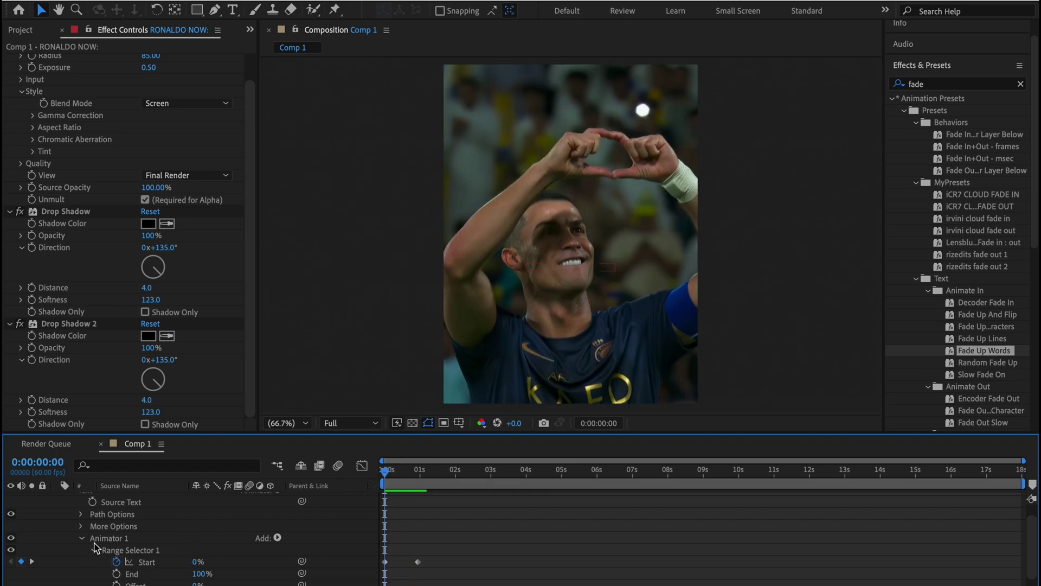
# Set the range selector's Based On to Characters and scrub to check the letter-by-letter fade.
pyautogui.scroll(-3, 94, 547)
pyautogui.click(106, 503)
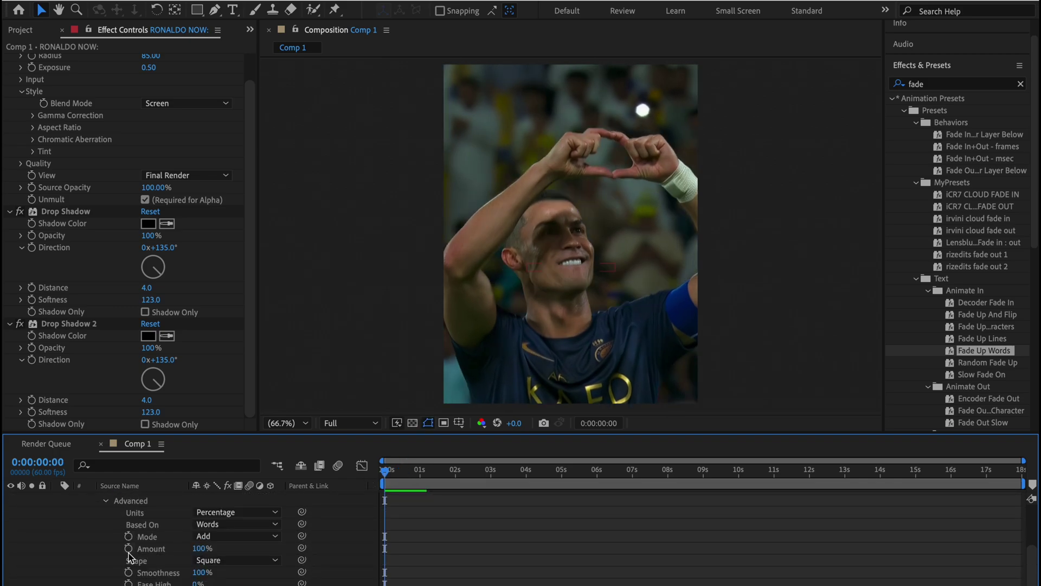
pyautogui.click(276, 524)
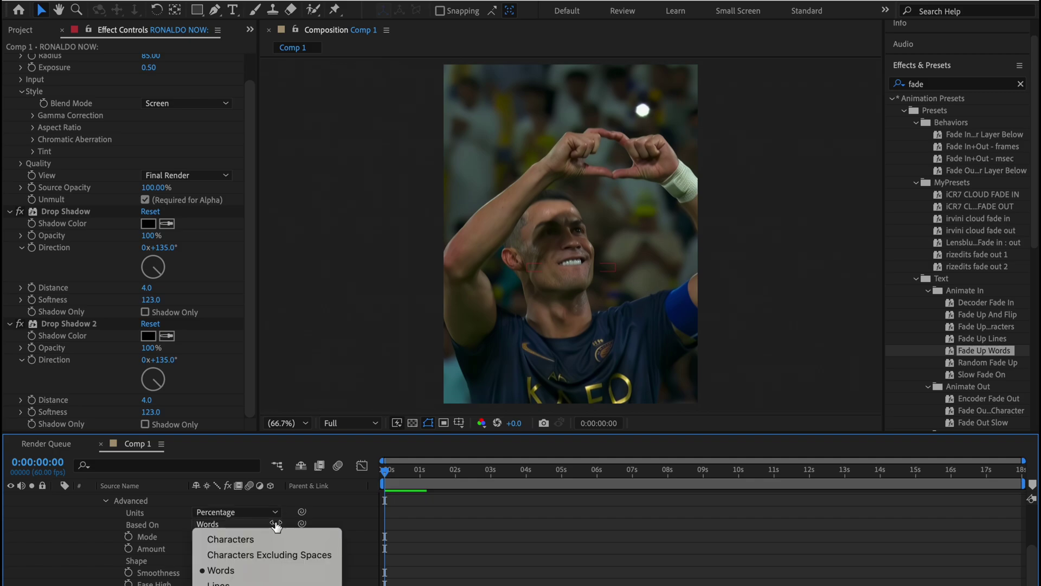
pyautogui.click(268, 539)
pyautogui.scroll(5, 477, 547)
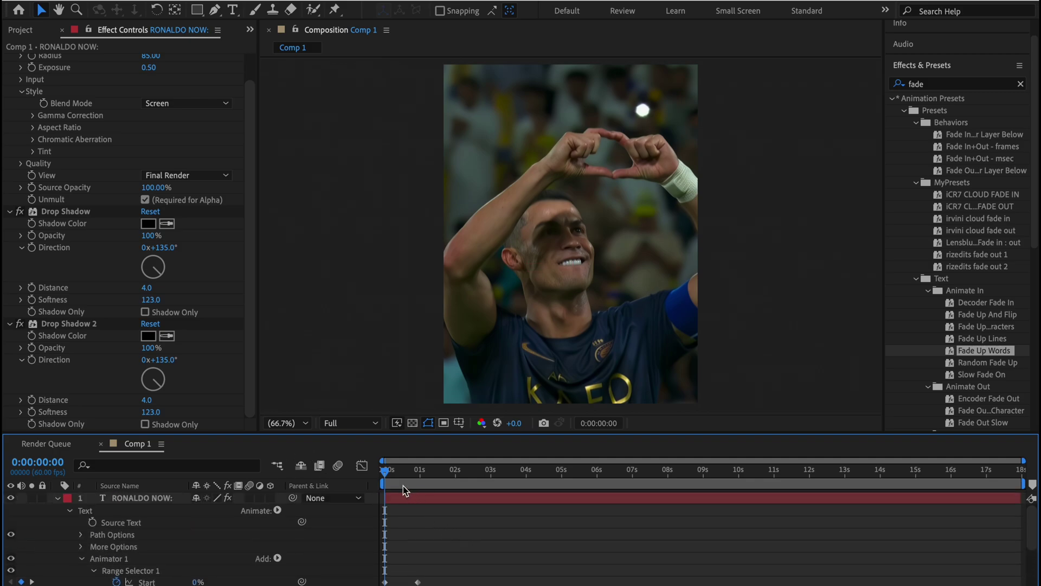
pyautogui.moveTo(393, 477)
pyautogui.mouseDown()
pyautogui.moveTo(415, 476)
pyautogui.moveTo(400, 478)
pyautogui.mouseUp()
pyautogui.click(396, 473)
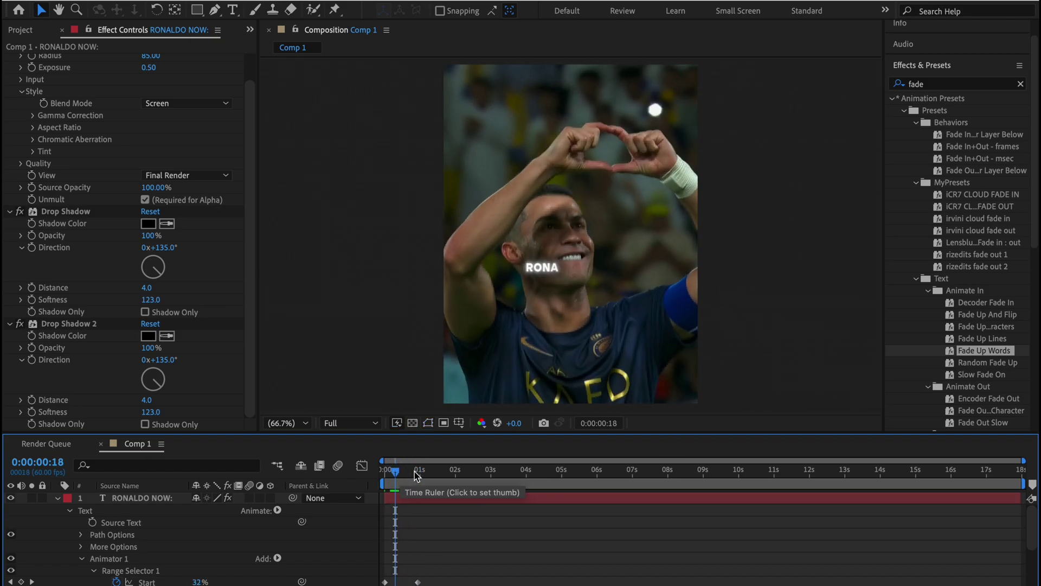
pyautogui.click(438, 471)
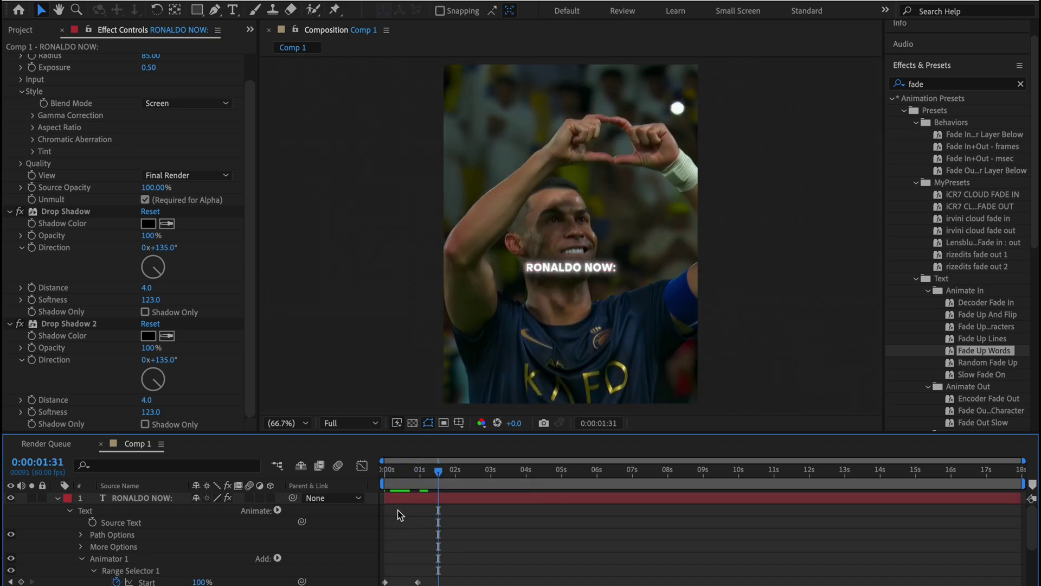
# Split the title layer at the shot change, 0:00:01:32.
pyautogui.click(56, 497)
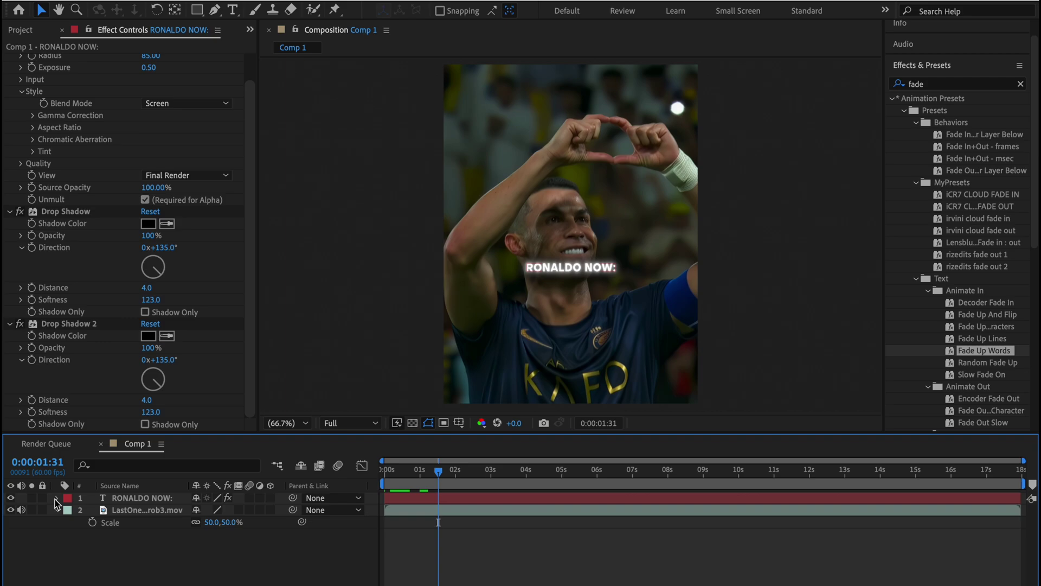
pyautogui.click(441, 478)
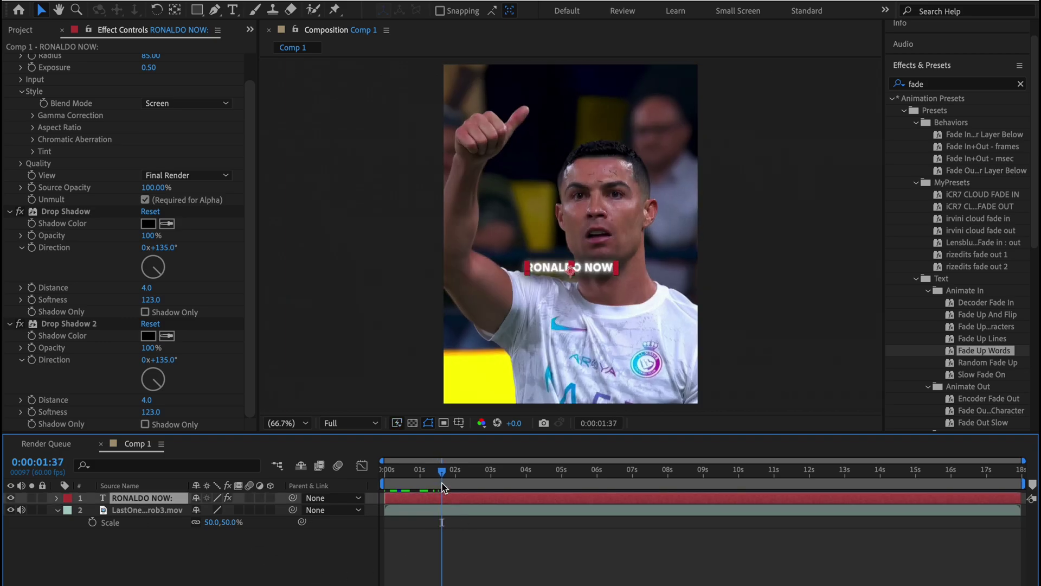
pyautogui.moveTo(441, 483); pyautogui.dragTo(456, 471)
pyautogui.hotkey('ctrl', 'shift', 'd')
# Apply the Explosion text preset to the second title piece.
pyautogui.click(935, 84)
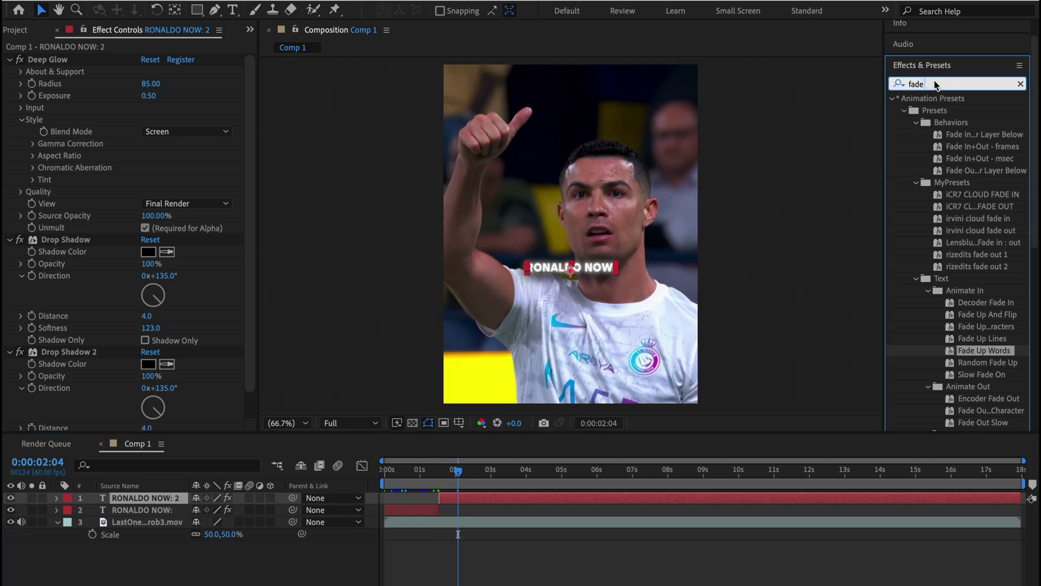
pyautogui.press('BackSpace')
pyautogui.press('BackSpace')
pyautogui.press('BackSpace')
pyautogui.press('BackSpace')
pyautogui.write('explosio')
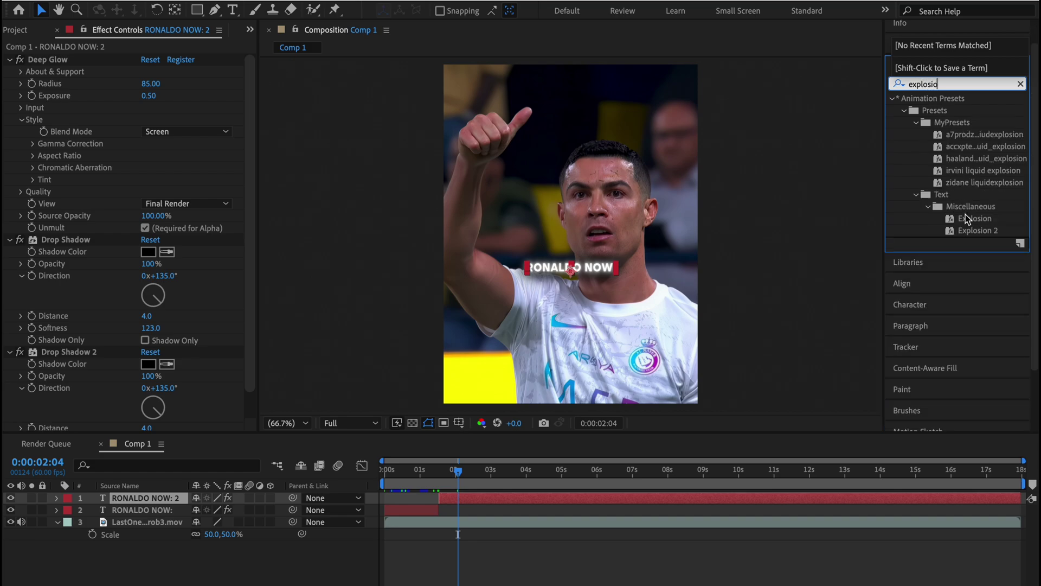
pyautogui.moveTo(965, 218); pyautogui.dragTo(143, 497)
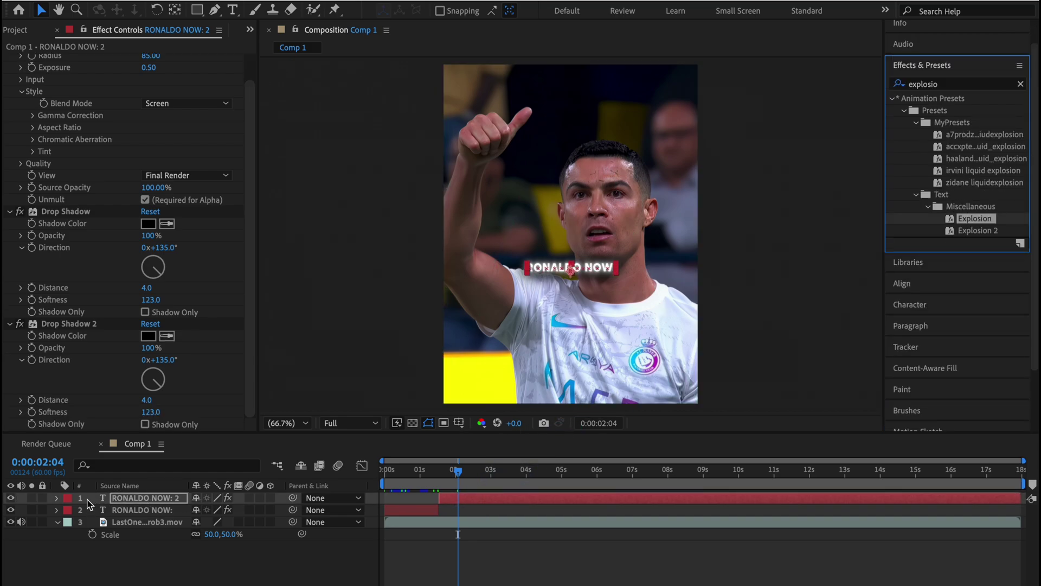
# Slide RONALDO NOW: 2 earlier, split it a frame later, and delete the leading piece.
pyautogui.click(56, 497)
pyautogui.moveTo(477, 496)
pyautogui.mouseDown()
pyautogui.moveTo(456, 501)
pyautogui.moveTo(468, 502)
pyautogui.mouseUp()
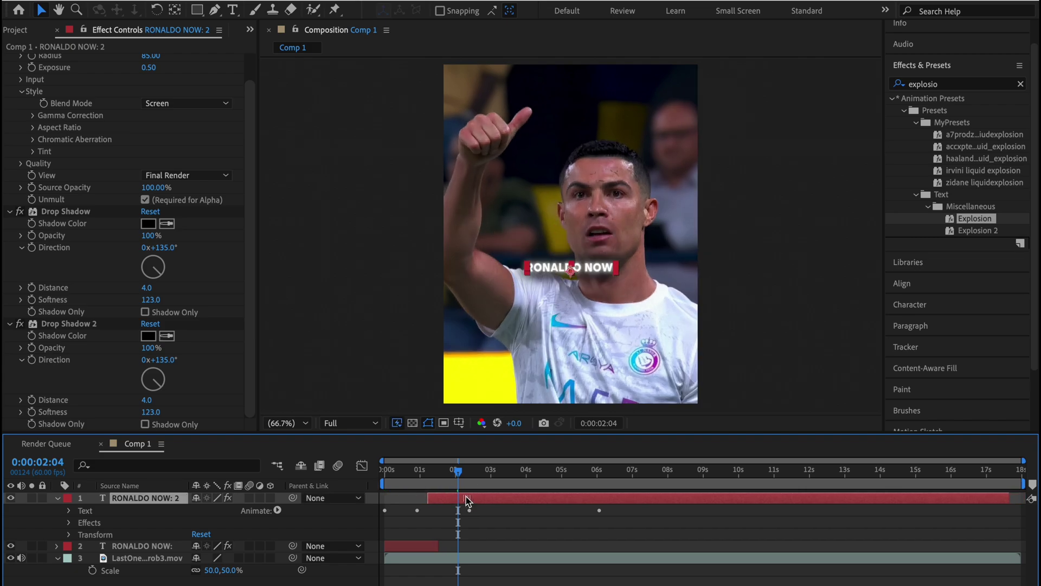
pyautogui.press('pagedown')
pyautogui.hotkey('ctrl', 'shift', 'd')
pyautogui.click(453, 510)
pyautogui.press('Delete')
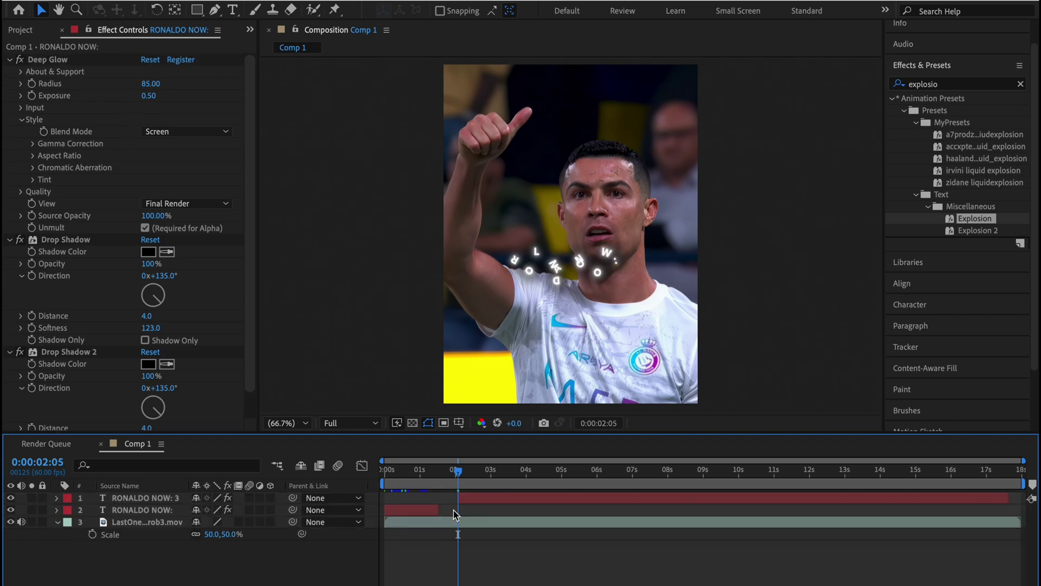
pyautogui.click(467, 498)
pyautogui.click(432, 481)
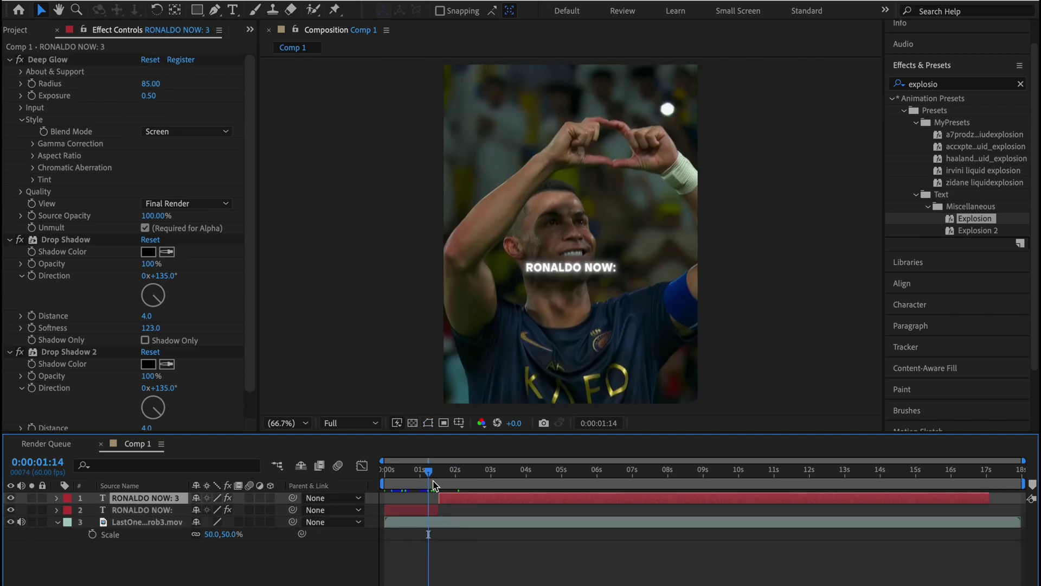
pyautogui.click(432, 481)
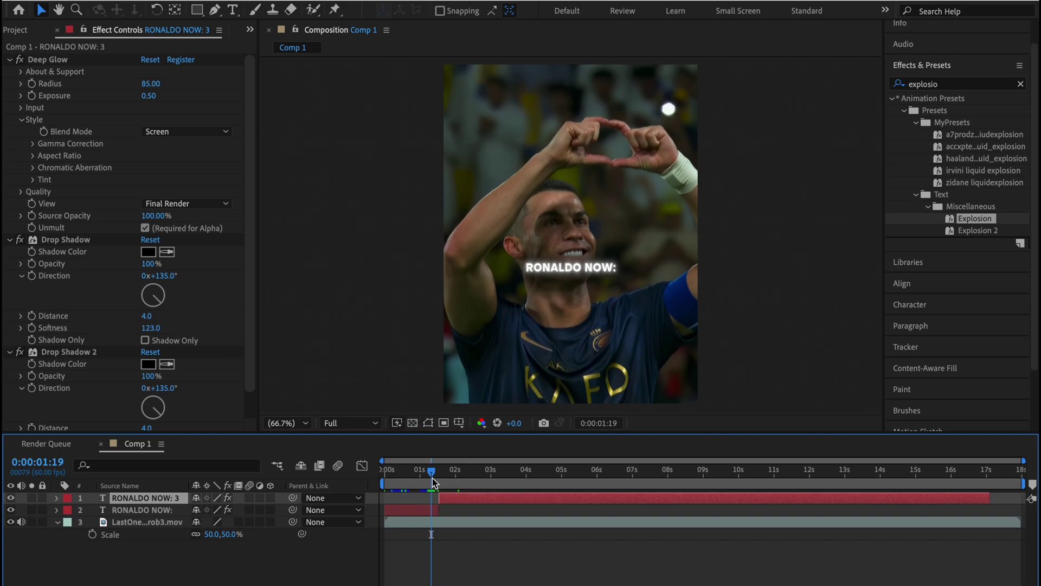
pyautogui.moveTo(431, 477); pyautogui.dragTo(463, 483)
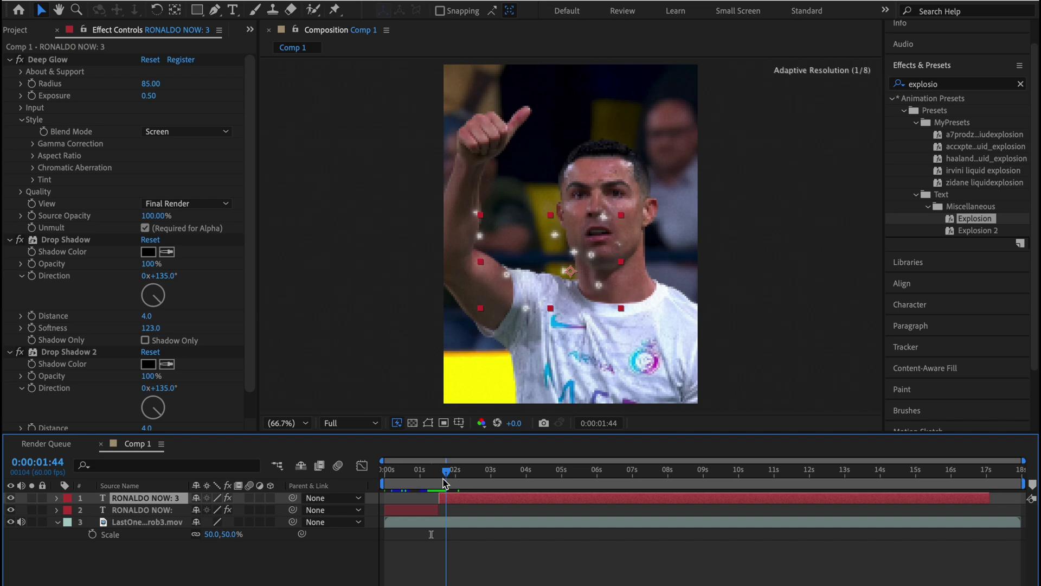